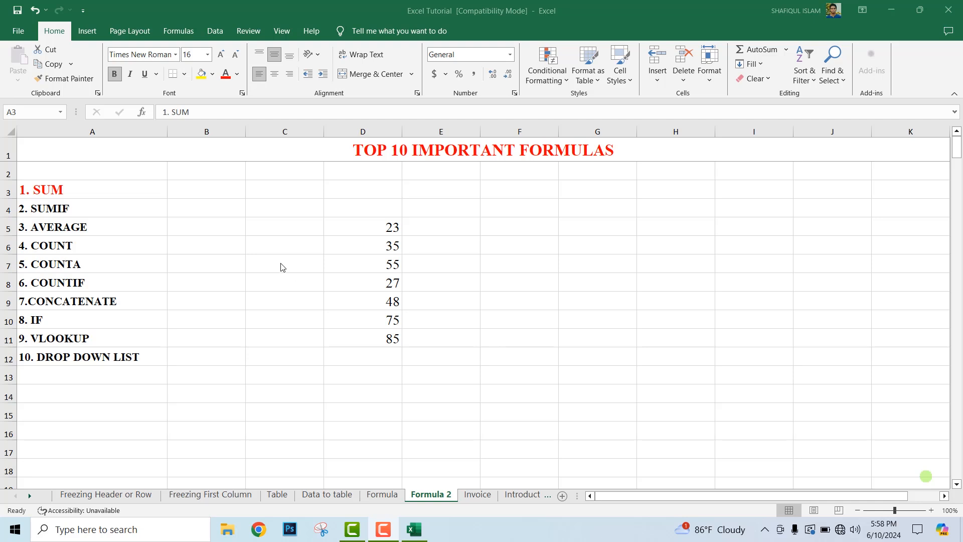
Step: Enter a SUM formula in cell D13 that adds the numbers in D5:D11
click(125, 191)
double_click(125, 191)
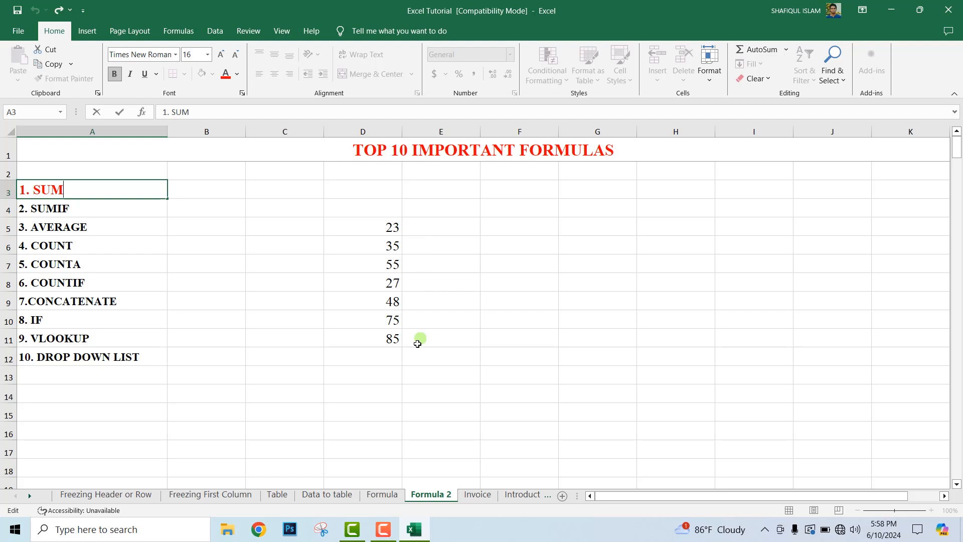
click(377, 374)
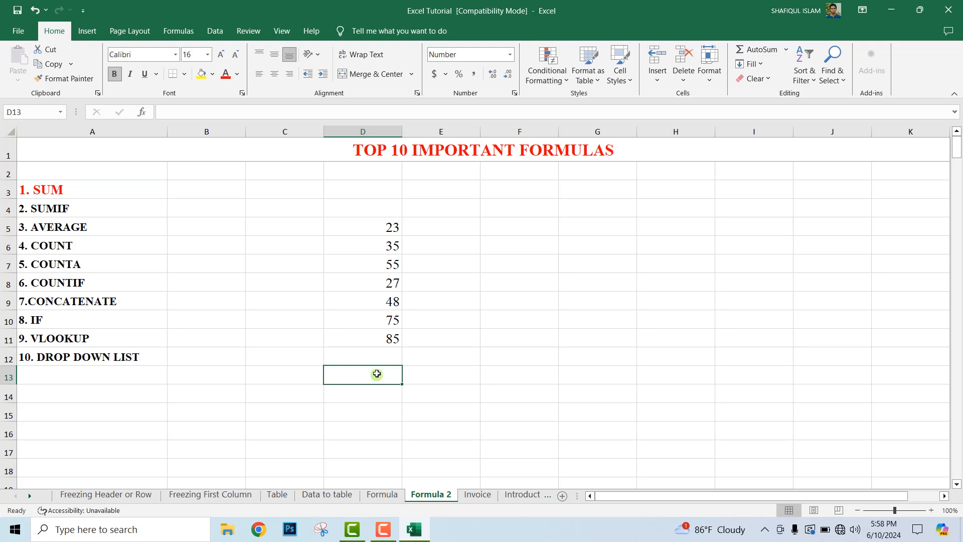
text(=)
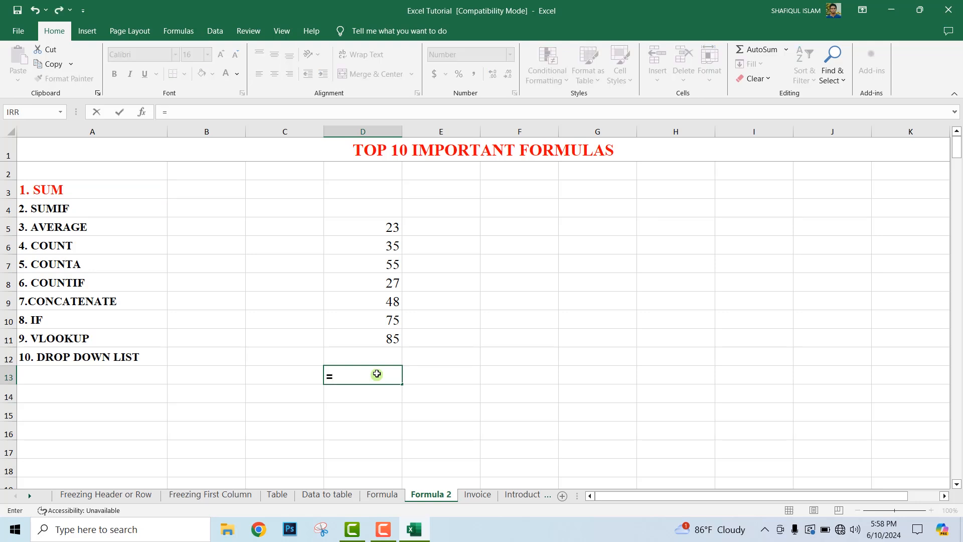
text(SUM)
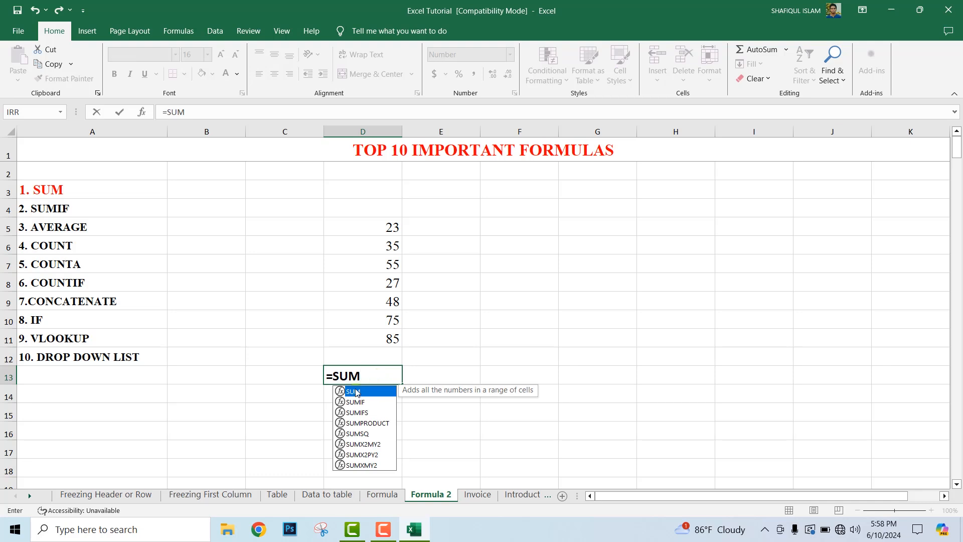
double_click(356, 391)
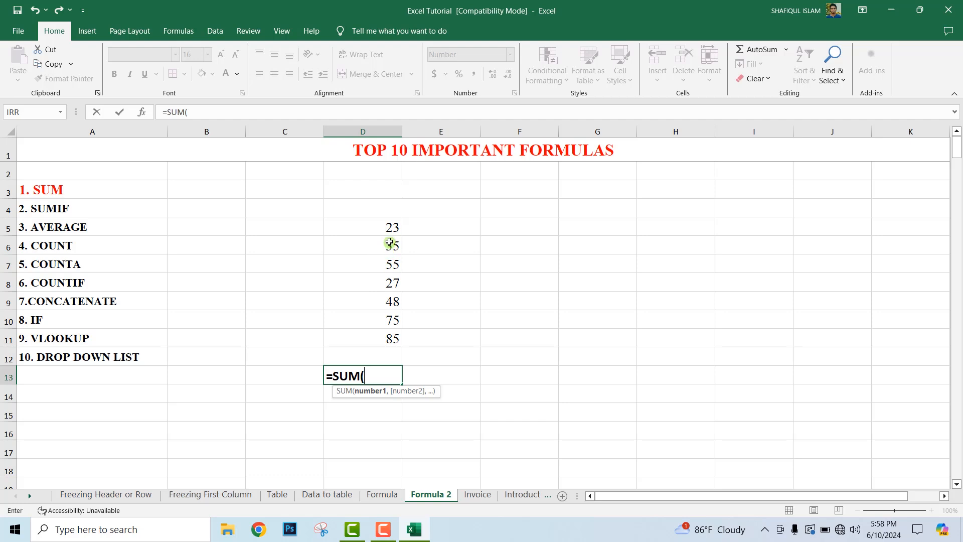
drag(389, 224, 395, 336)
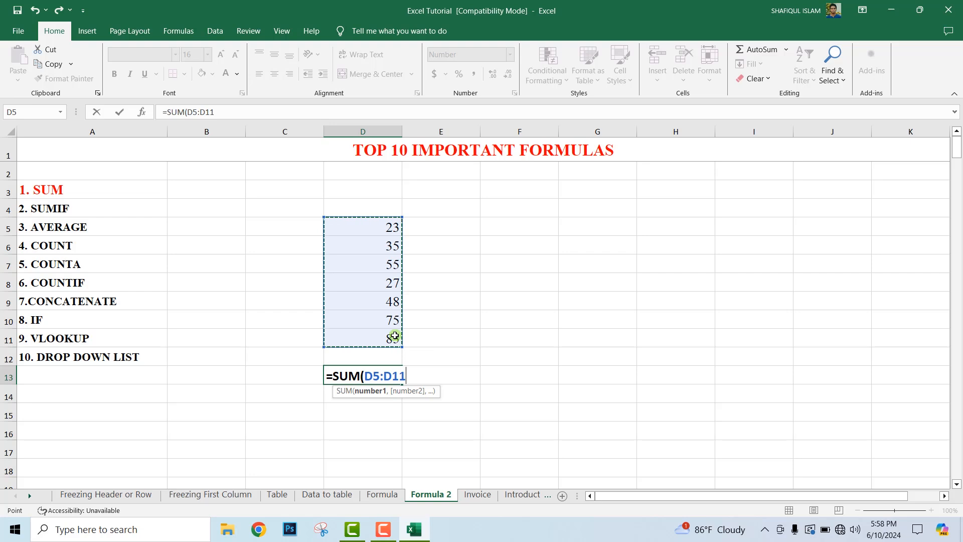
text())
key(Return)
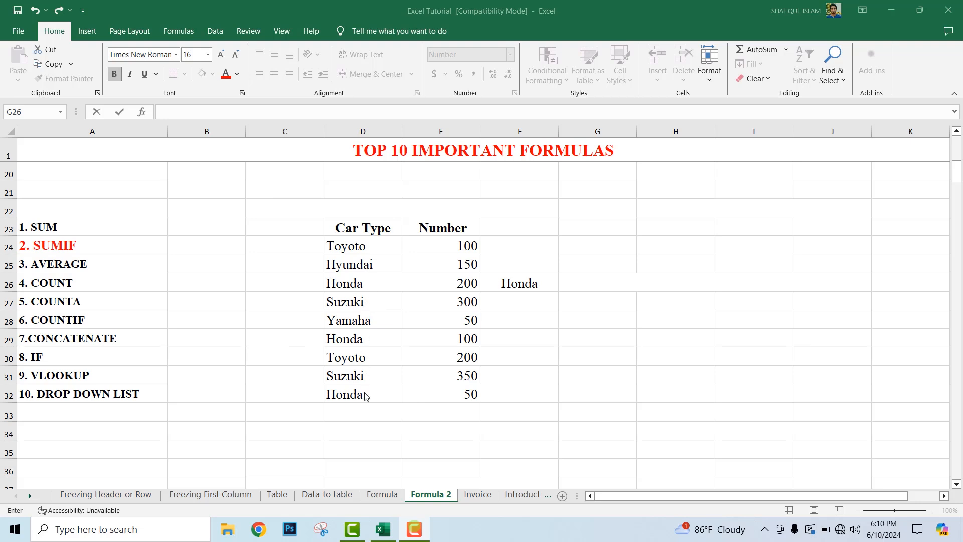
Step: Examine the repeated Toyoto and Honda entries in the Car Type column
key(Escape)
click(352, 248)
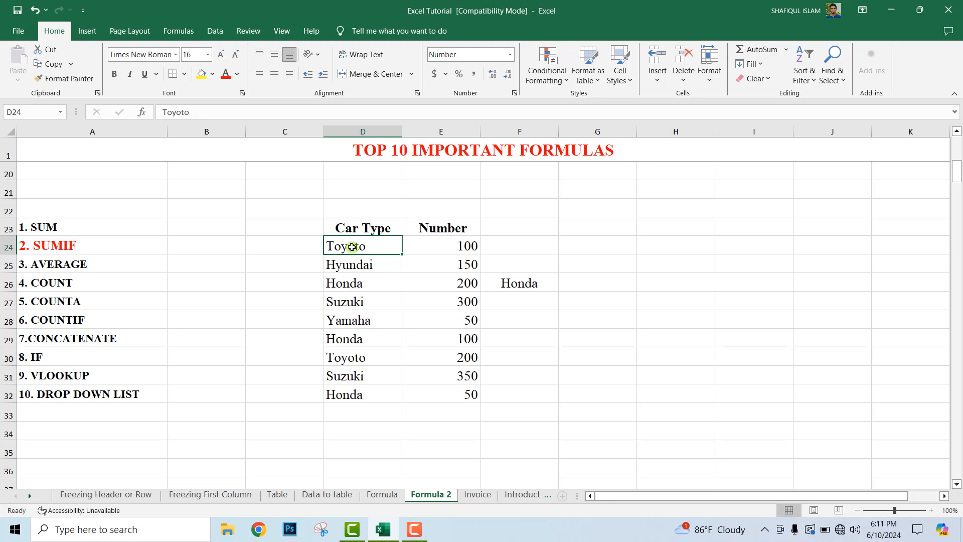
click(381, 360)
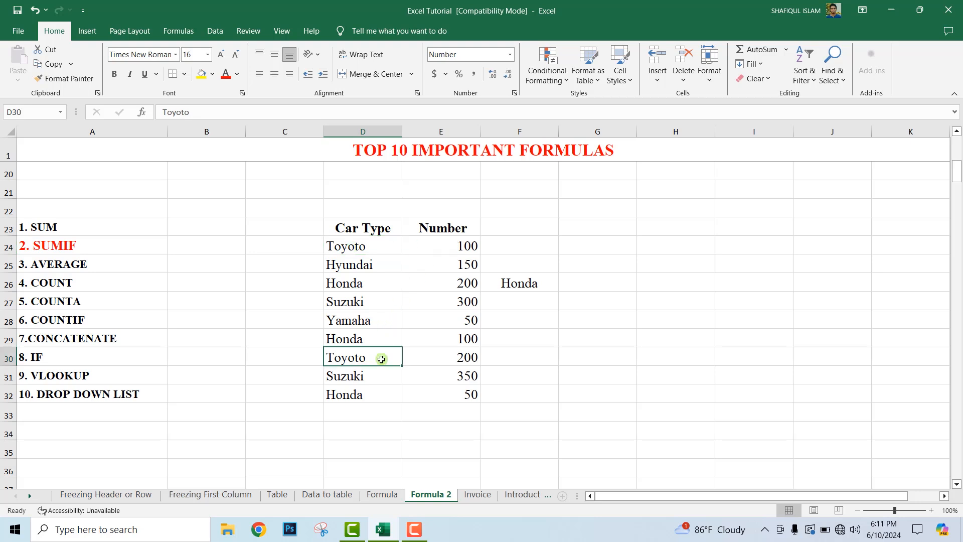
click(362, 286)
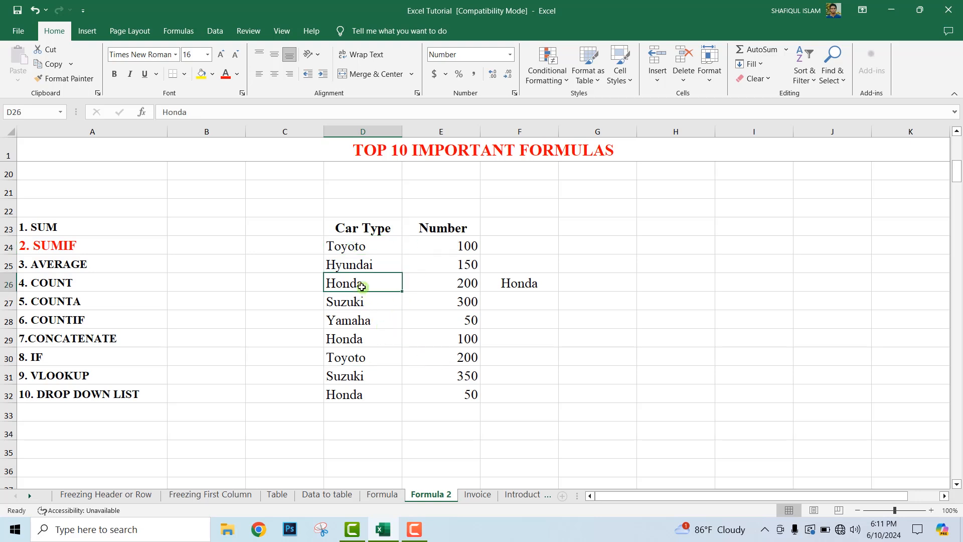
click(368, 337)
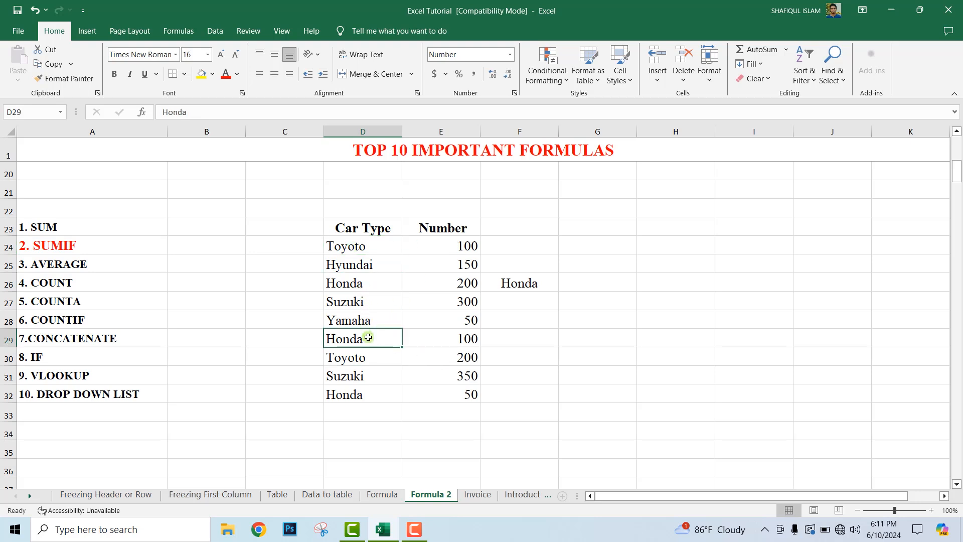
click(378, 396)
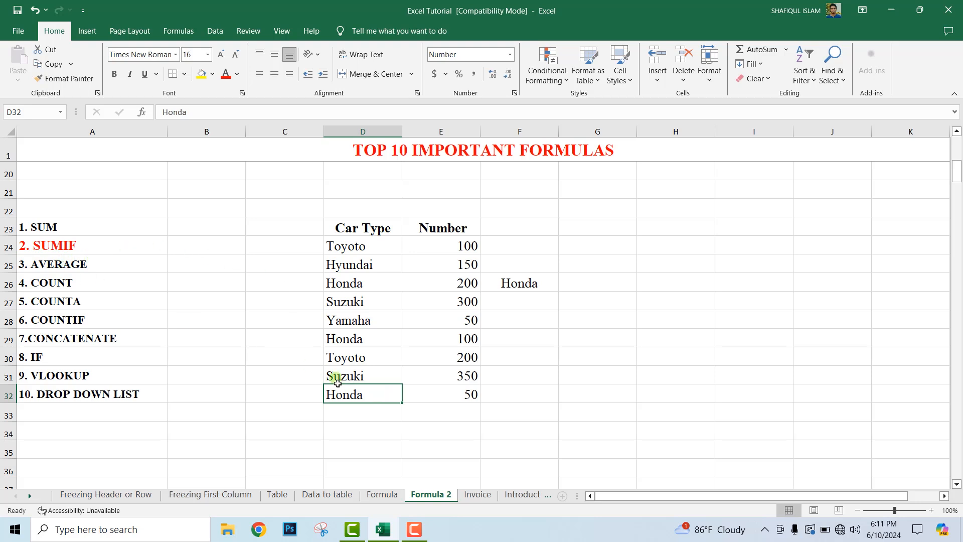
click(373, 285)
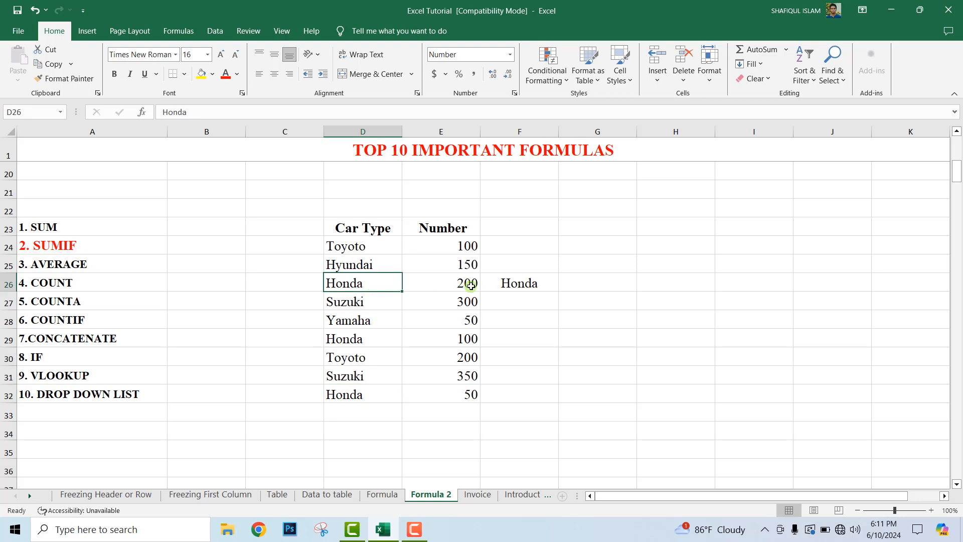
Step: Enter =SUMIF(D24:D32,F26,E24:E32) in cell G26 to total the Honda numbers, and check it against the Honda rows
click(578, 282)
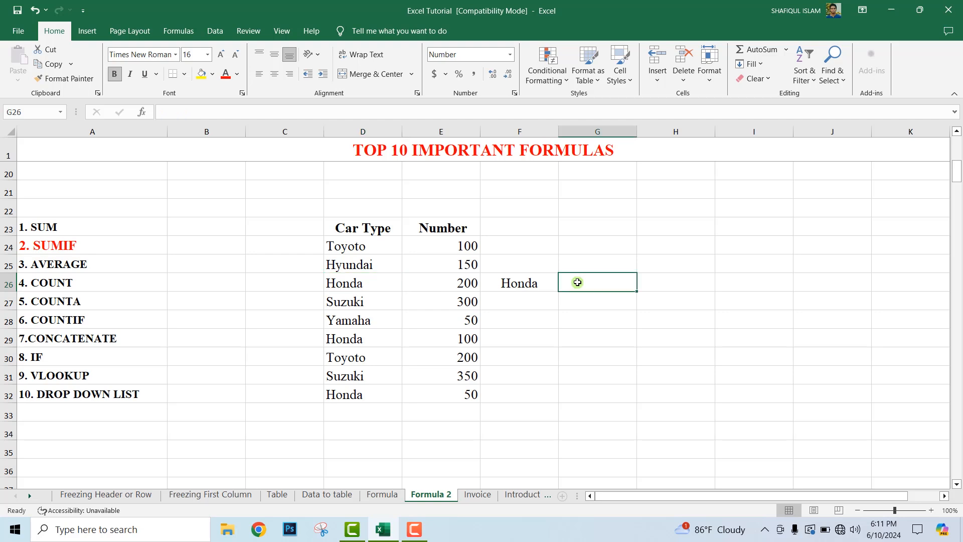
text(=)
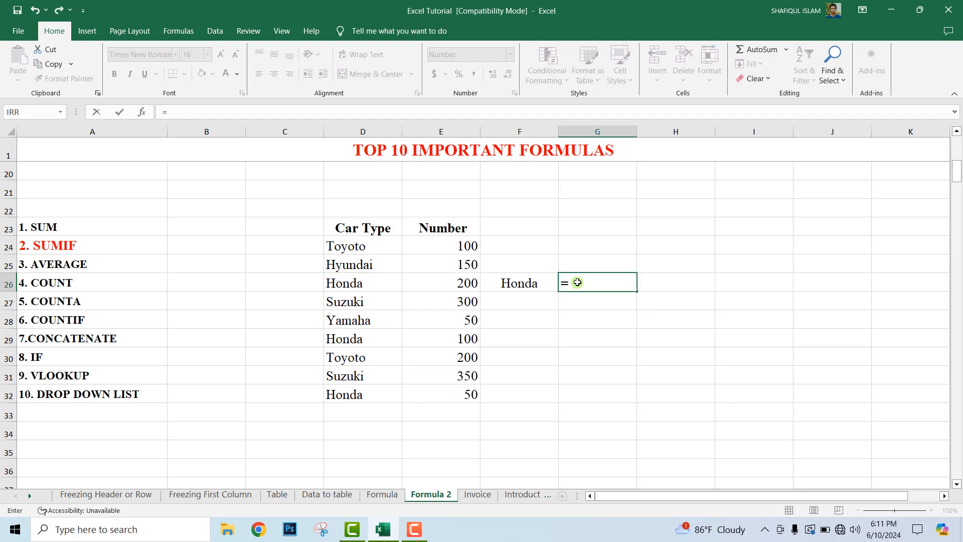
text(SUMIF)
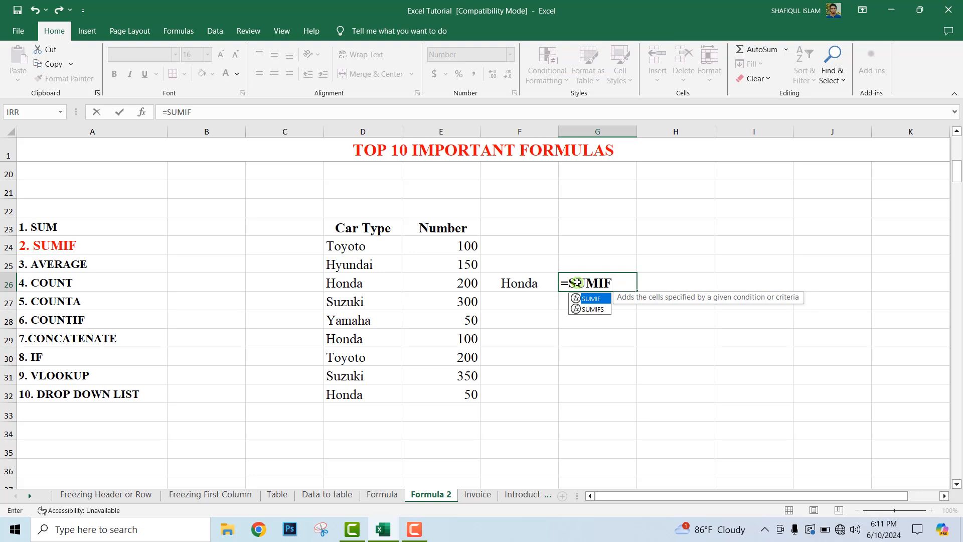
double_click(592, 299)
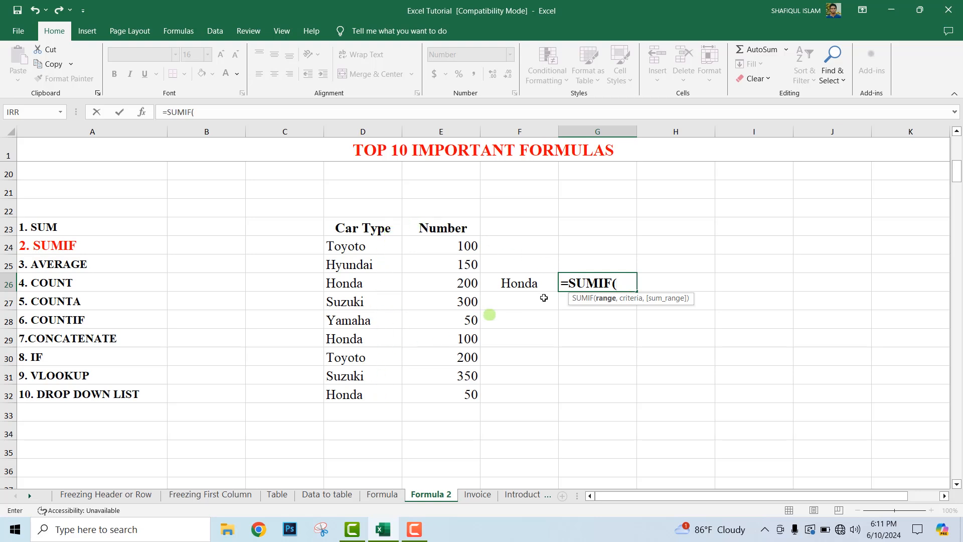
drag(369, 247, 388, 393)
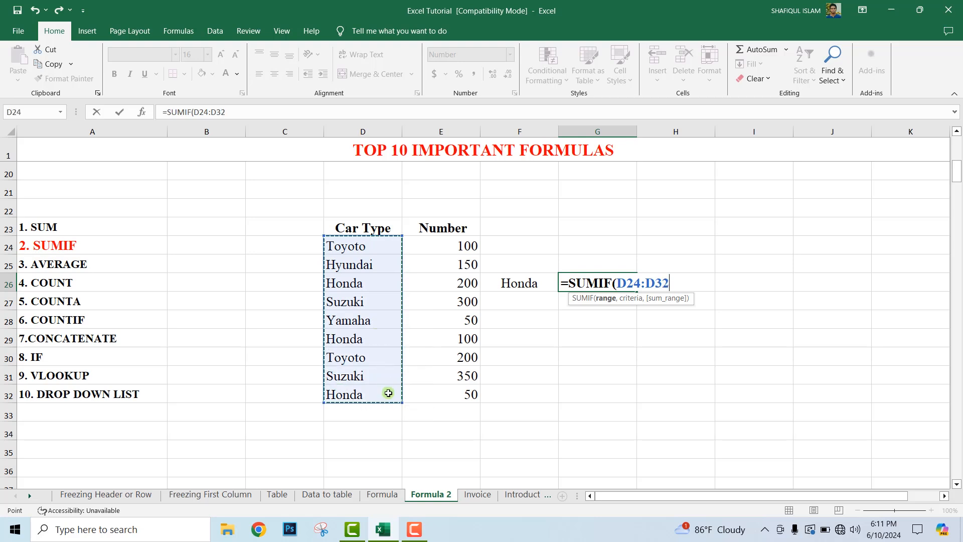
text(,)
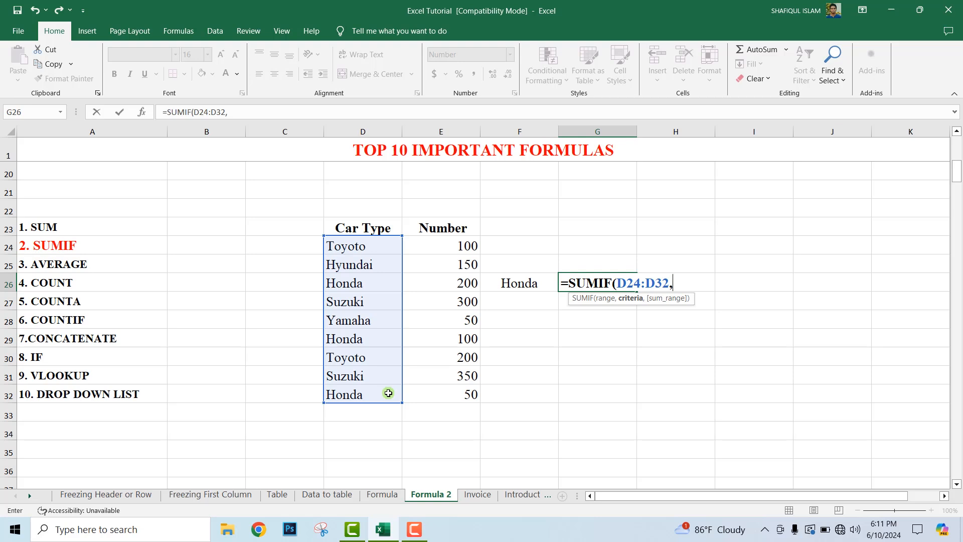
click(527, 284)
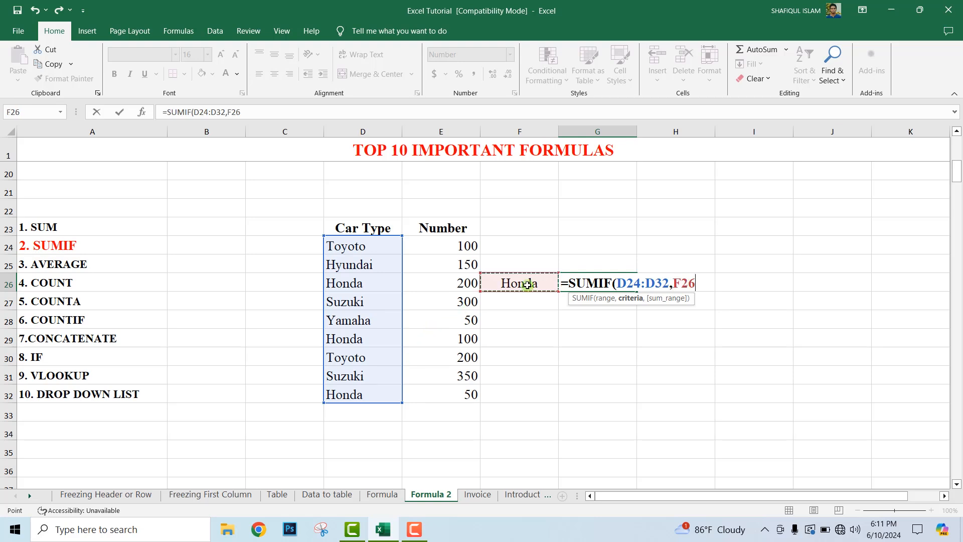
text(,)
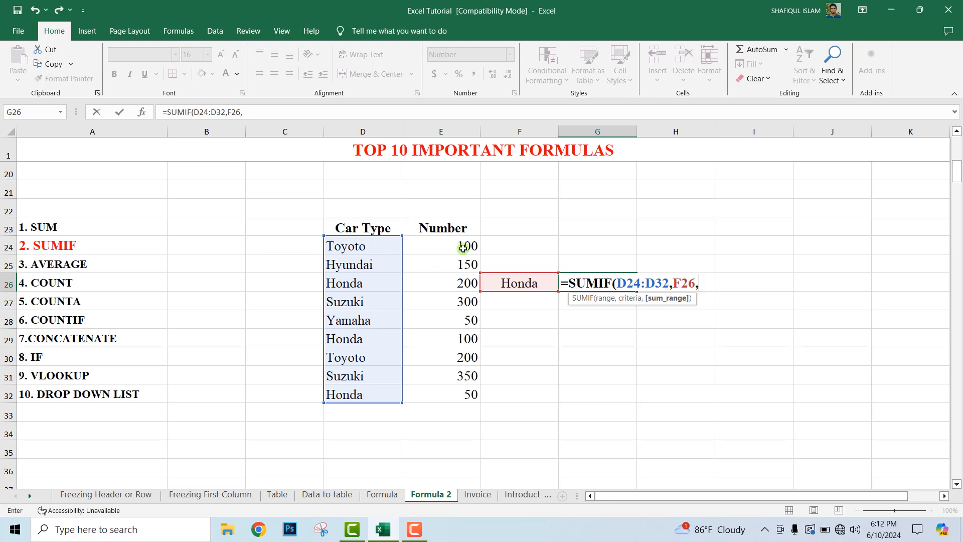
drag(463, 248, 476, 394)
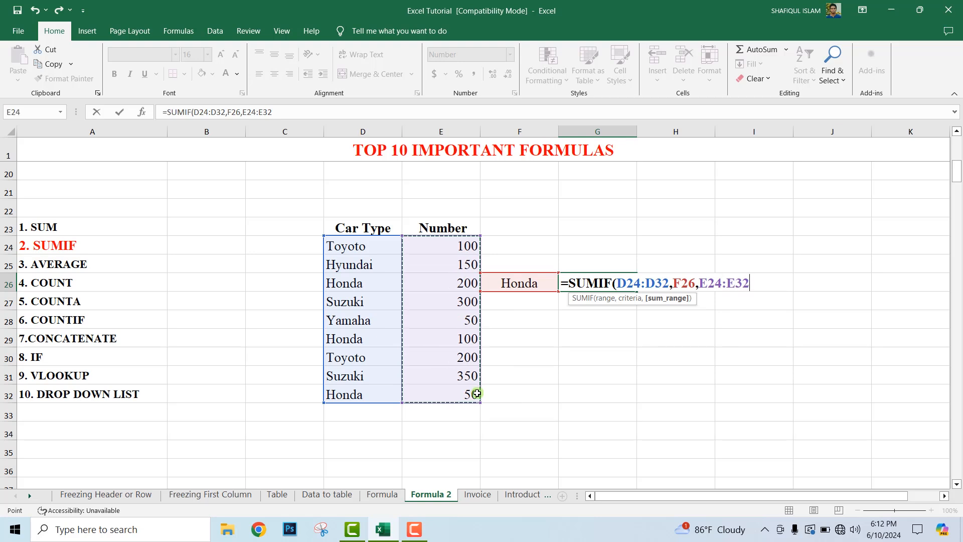
text())
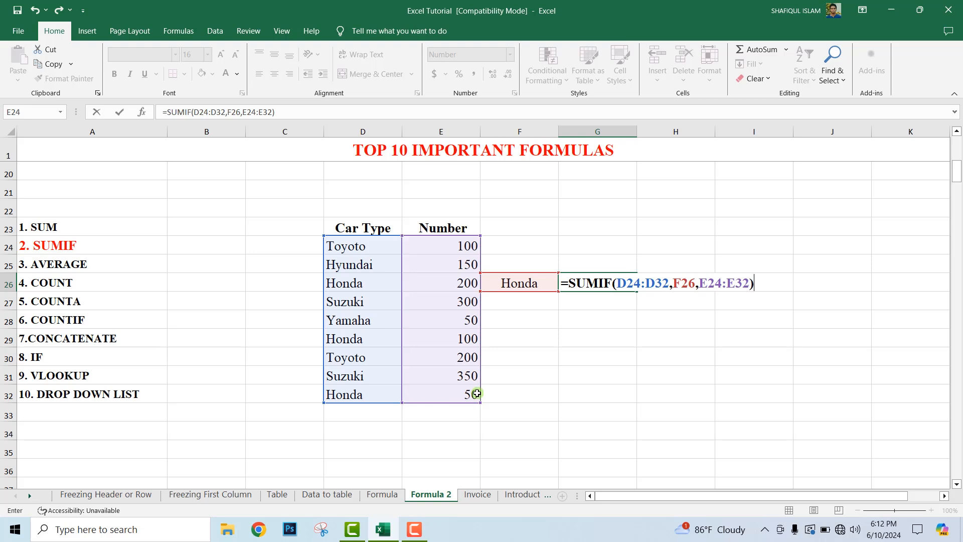
key(Return)
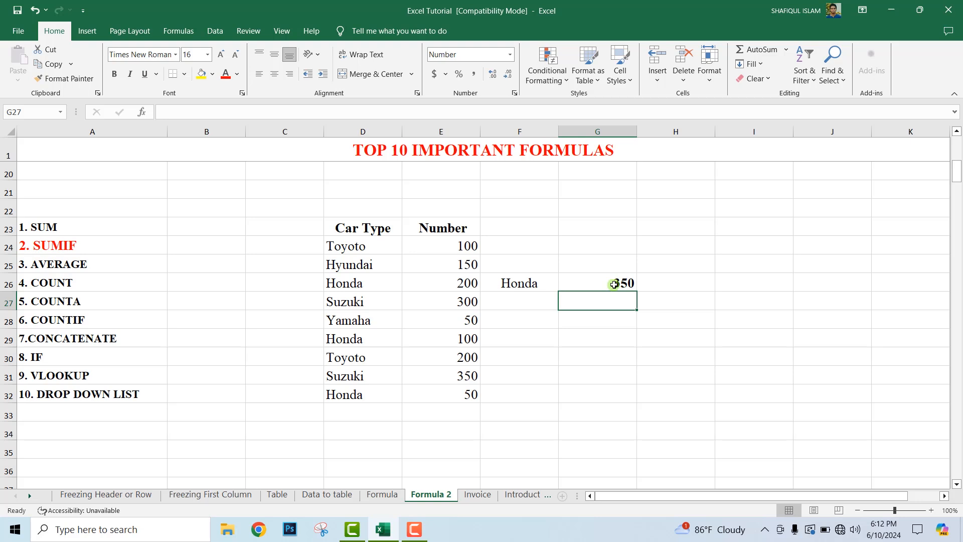
click(370, 287)
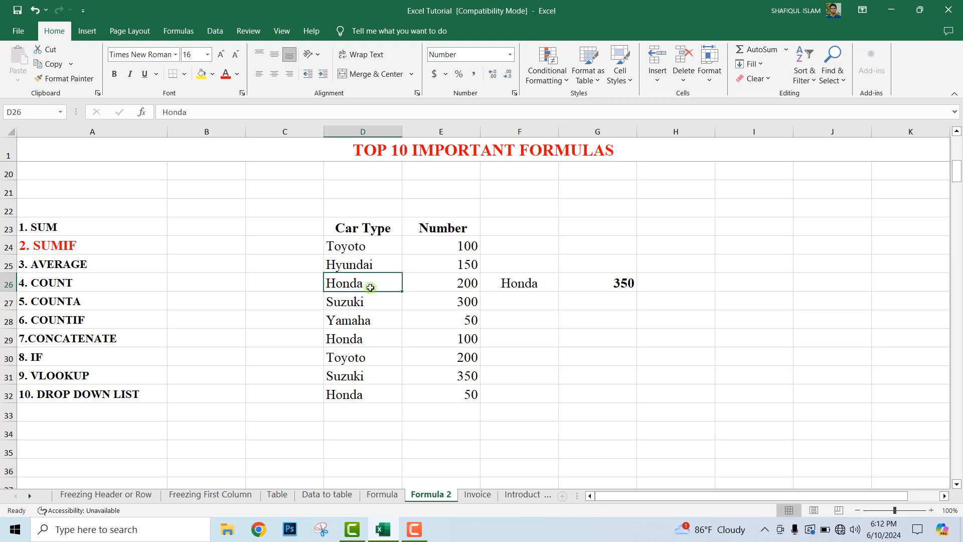
click(381, 339)
click(372, 398)
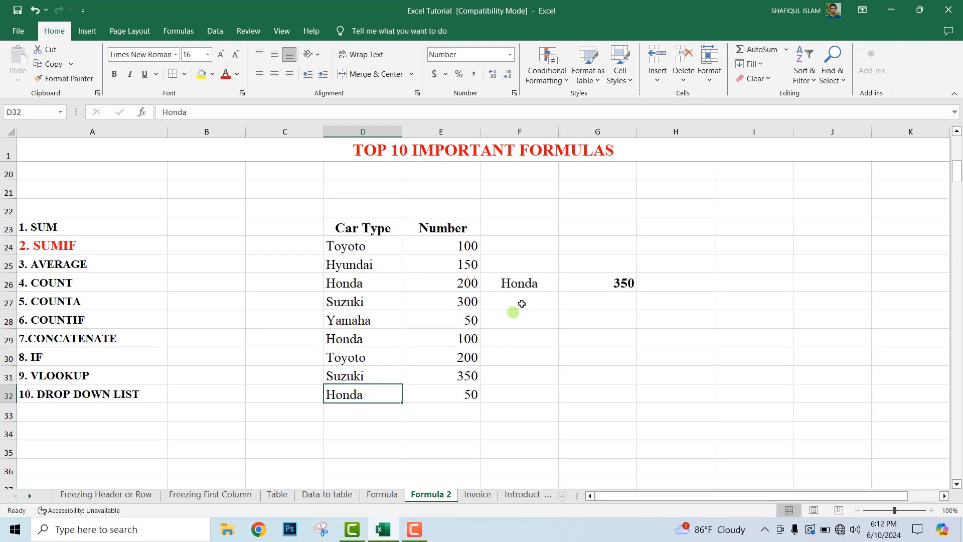
Step: Replace the criterion in cell F26 with Toyoto and check the matching rows in the Car Type column
click(522, 286)
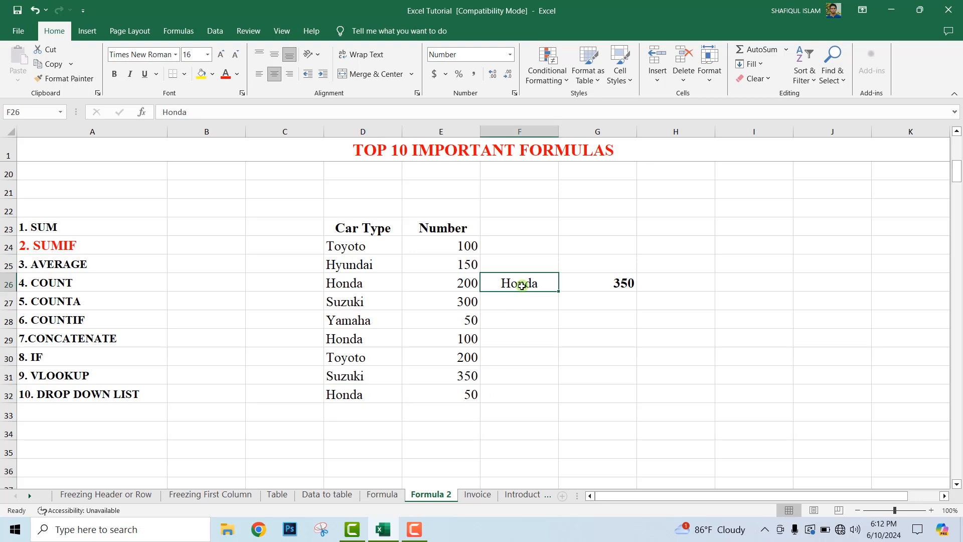
key(Delete)
text(t)
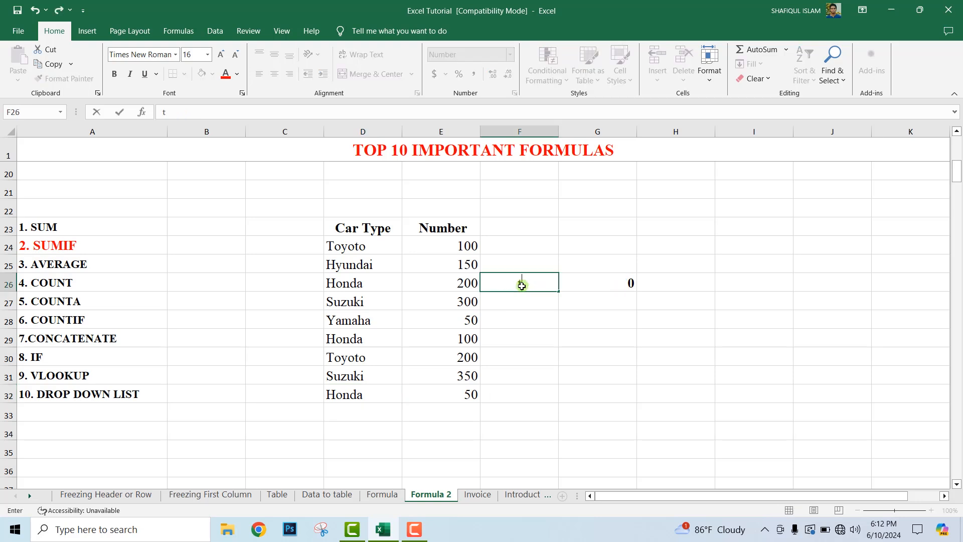
text(ouo)
key(BackSpace)
text(yoto)
key(Return)
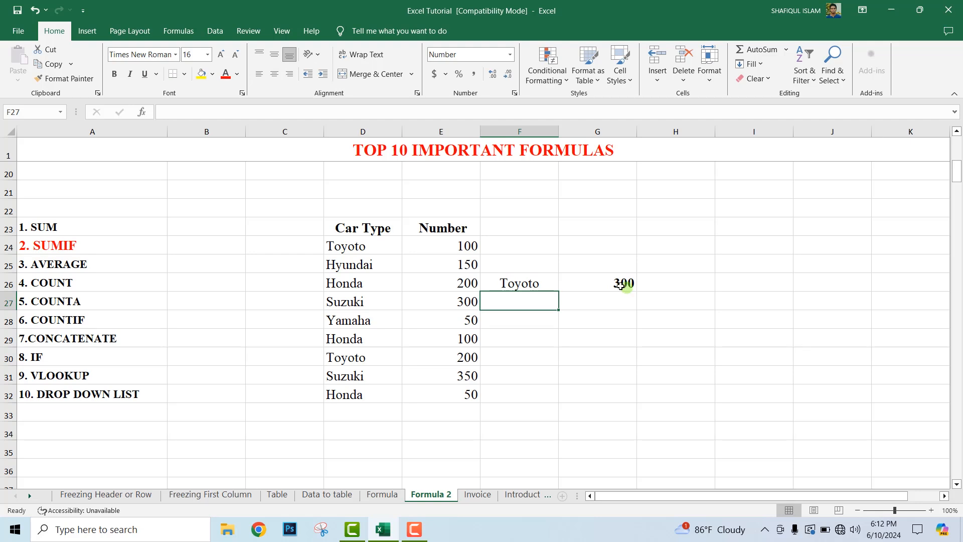
click(383, 250)
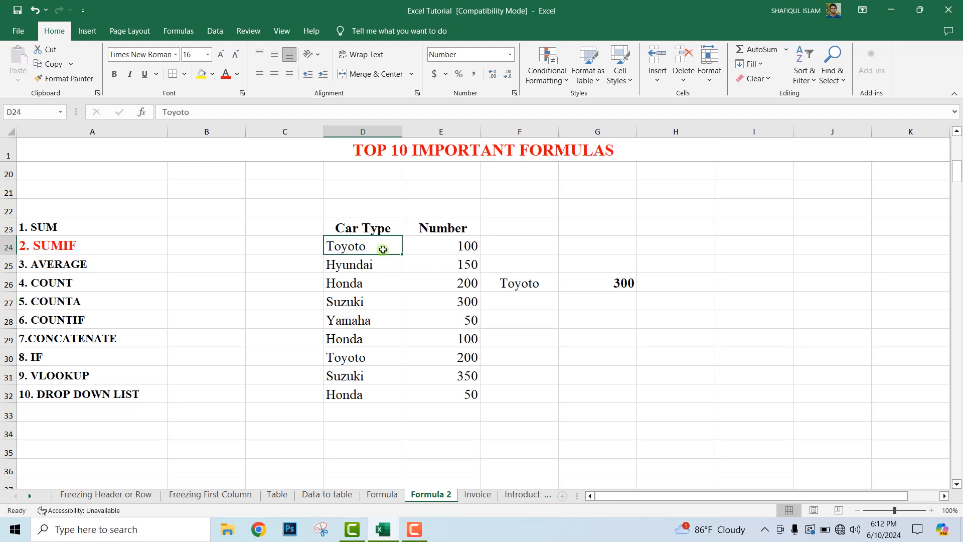
click(376, 361)
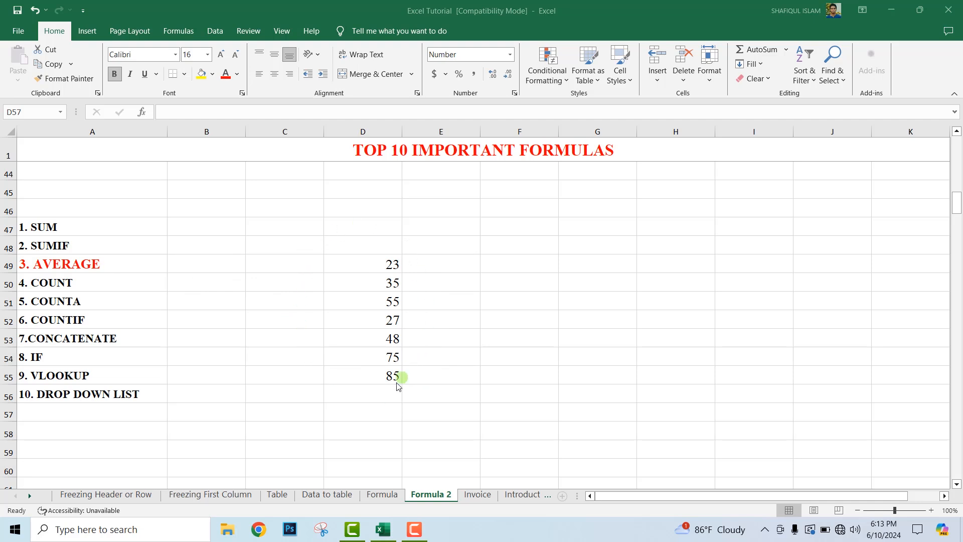
Step: Enter =AVERAGE(D49:D55) in cell D57 to average the numbers above it
click(381, 412)
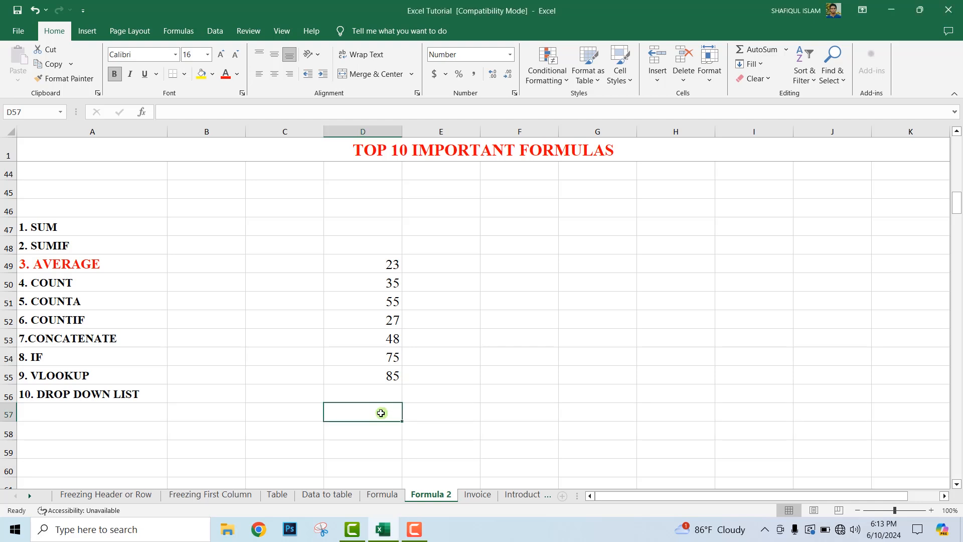
text(=)
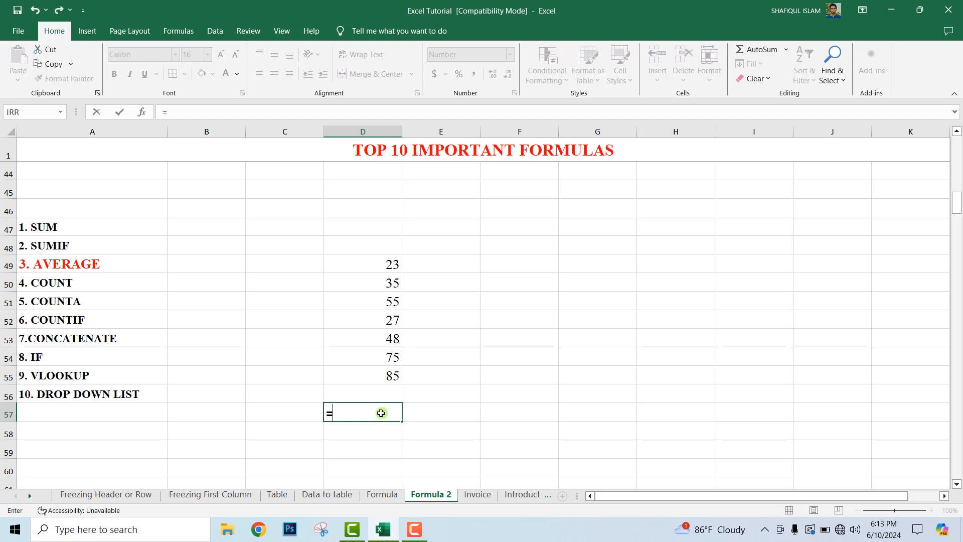
text(AVER)
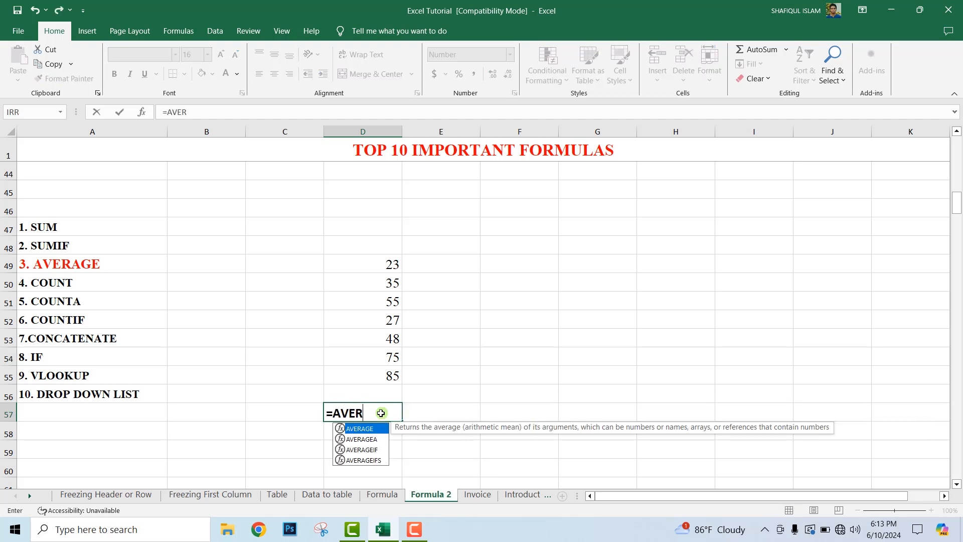
double_click(359, 429)
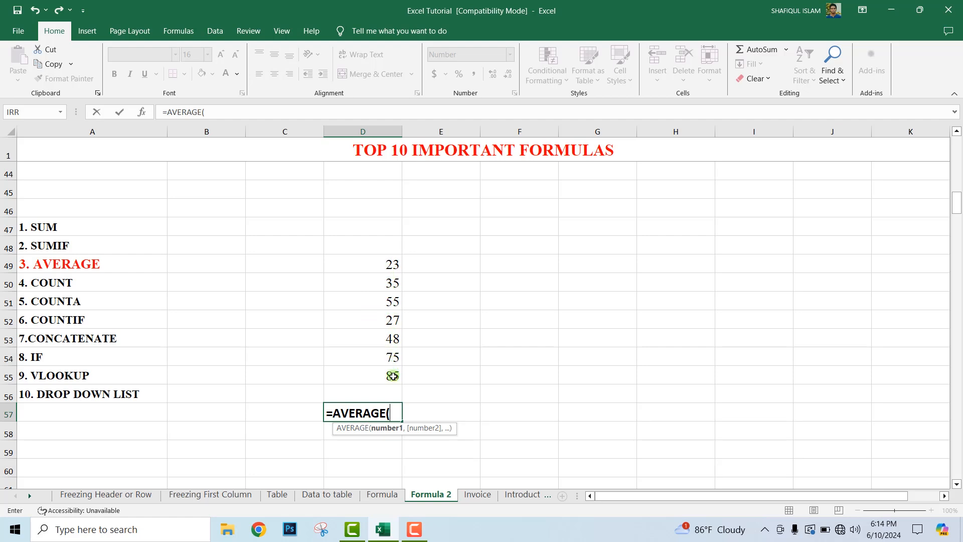
drag(392, 265, 397, 372)
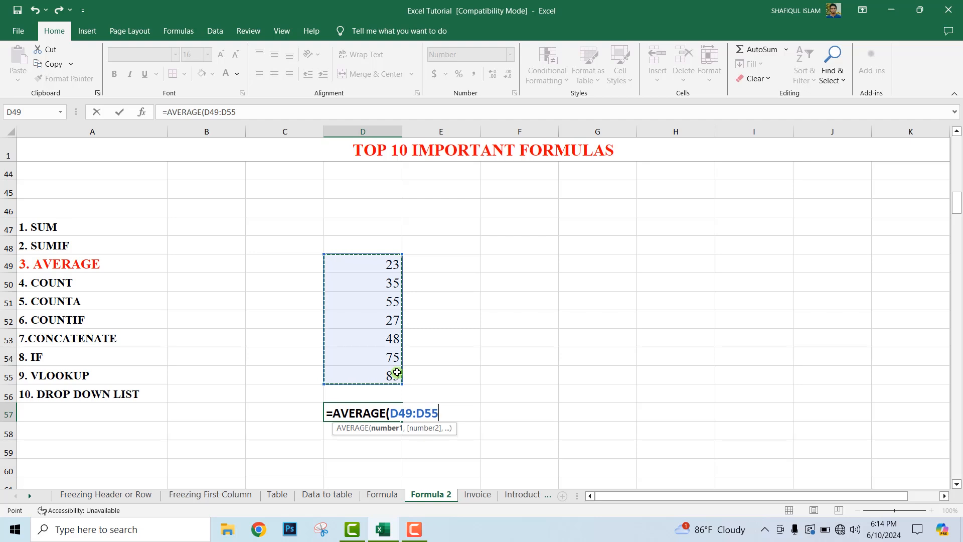
text())
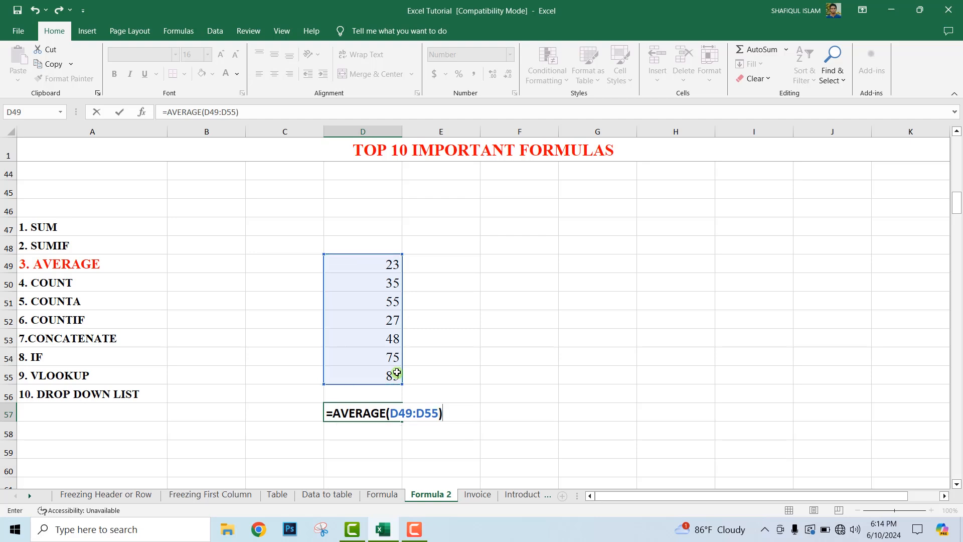
key(Return)
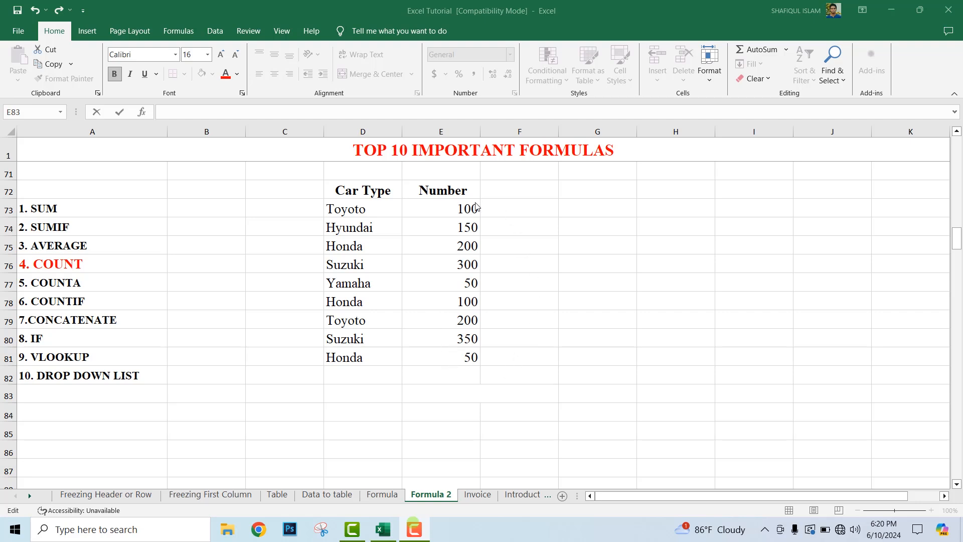
Step: Enter =COUNT(E73:E81) in cell E83 to count the numeric entries in the Number column
click(437, 394)
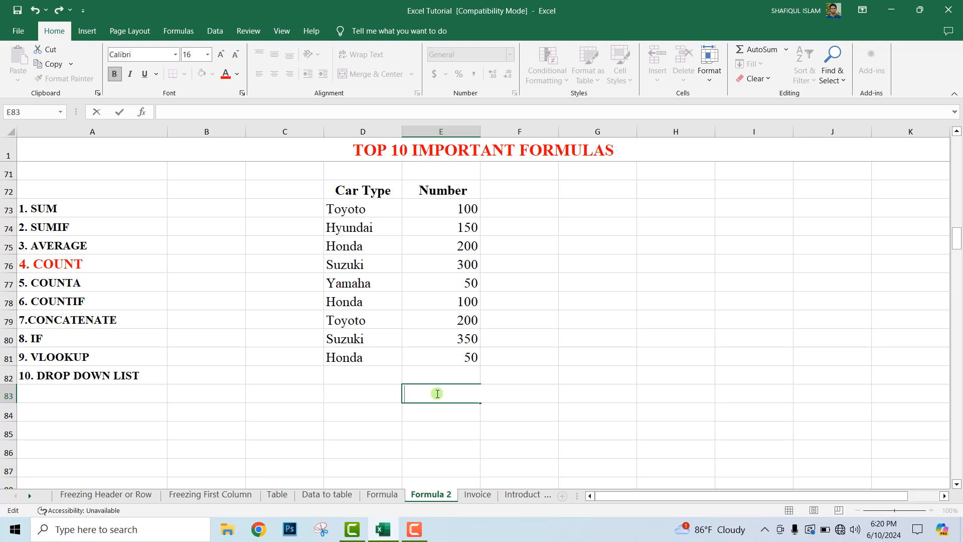
text(=C)
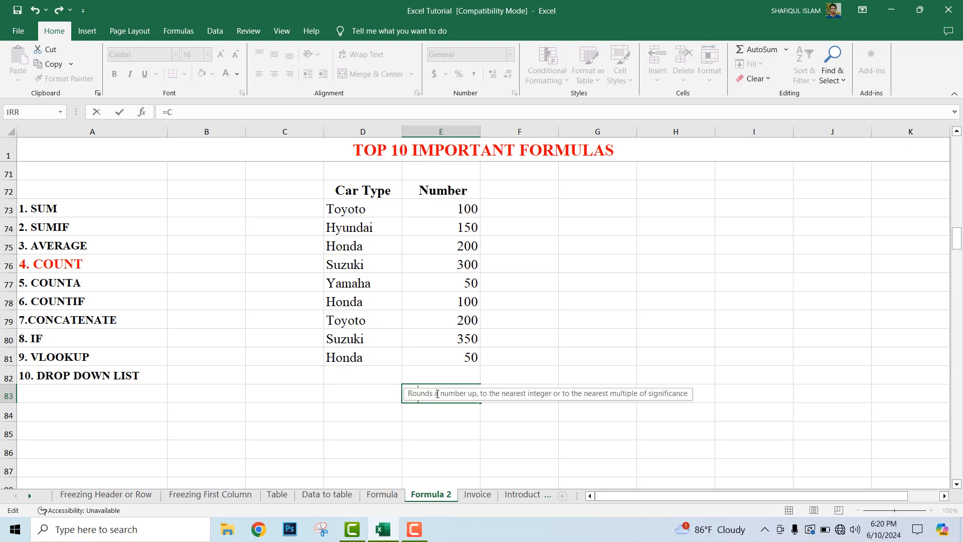
text(OUNT)
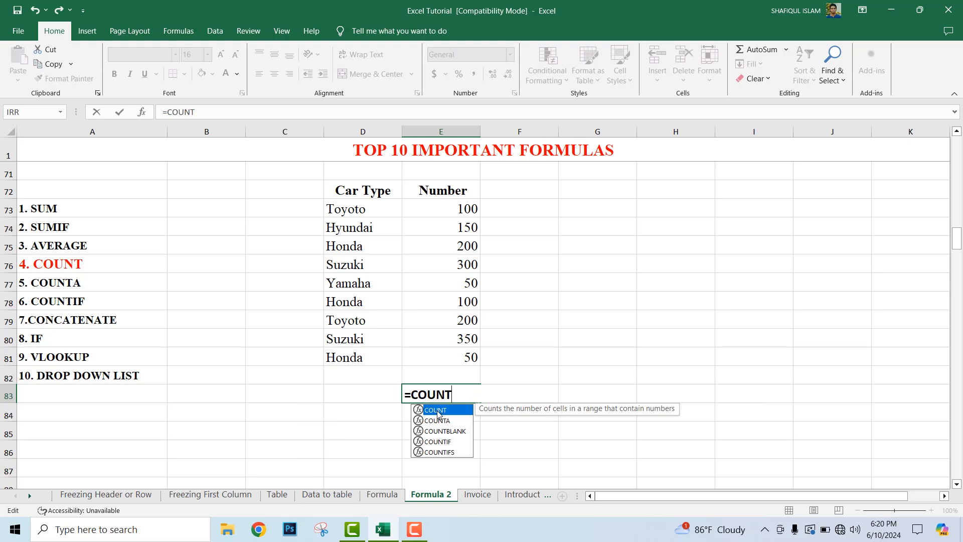
double_click(435, 411)
click(468, 390)
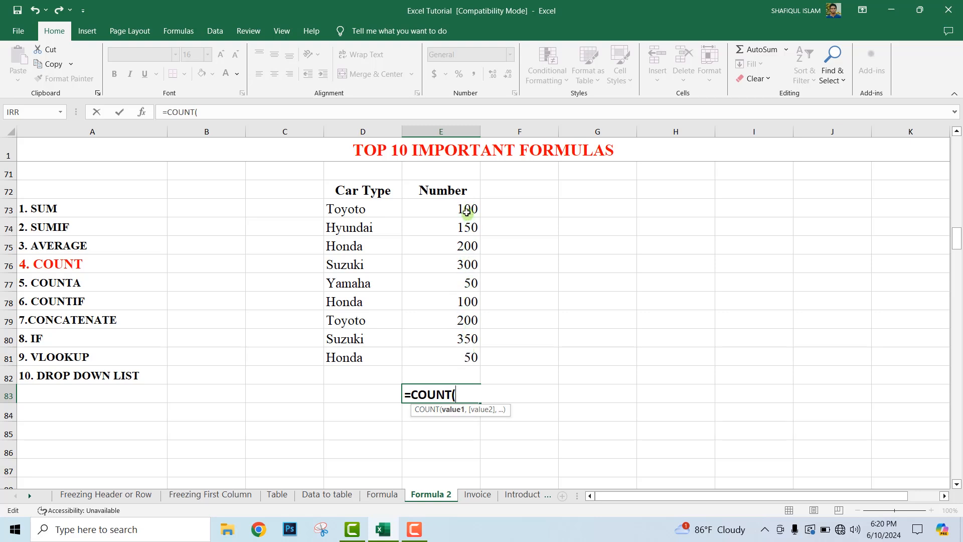
drag(468, 209, 473, 355)
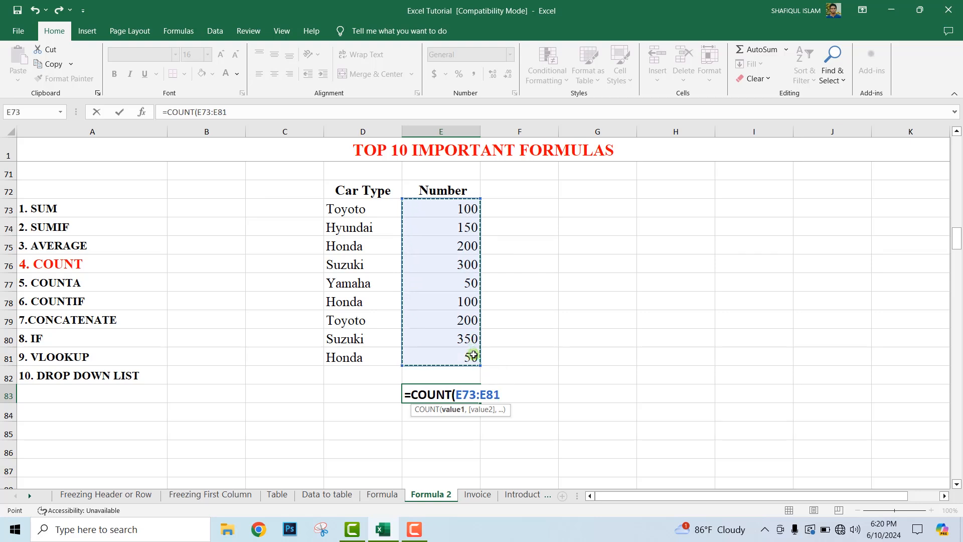
text())
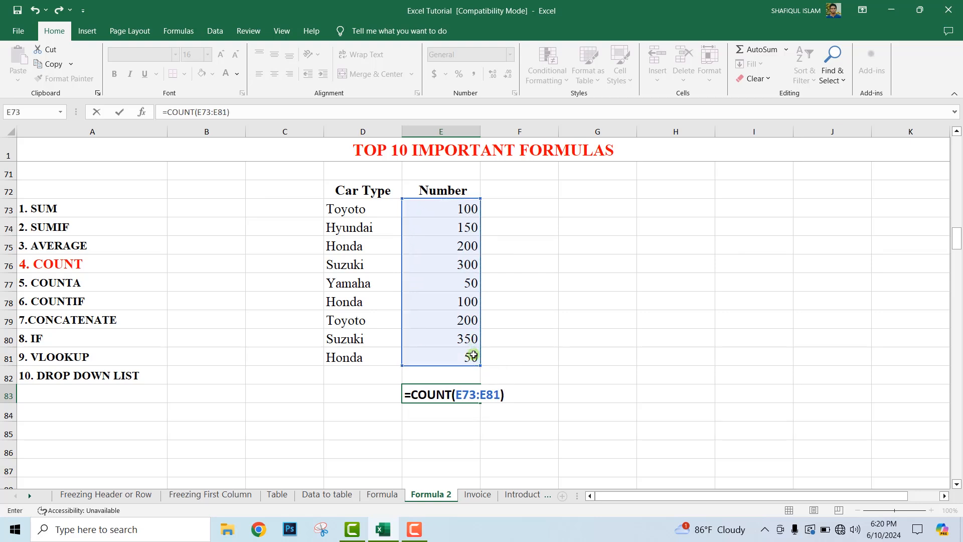
key(Return)
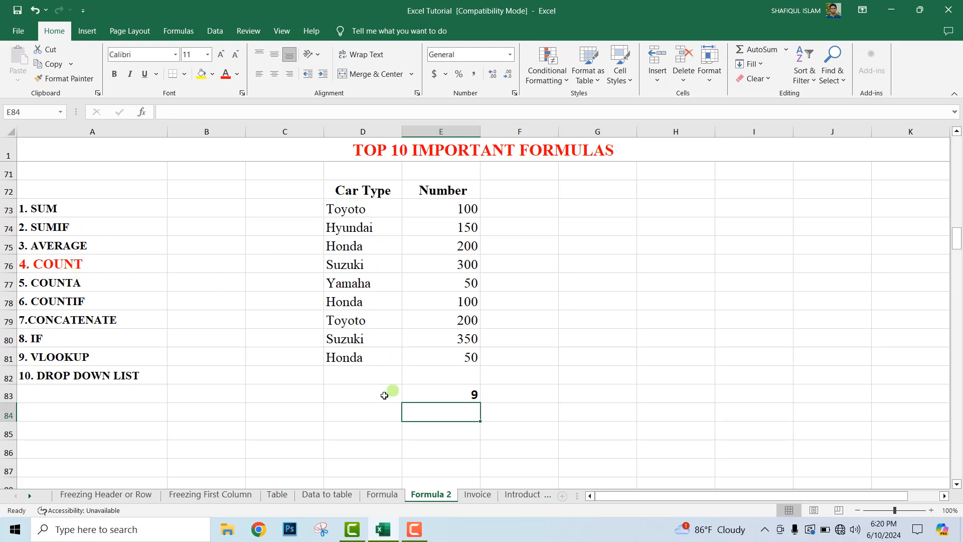
Step: Enter =COUNT(D73:D81) in cell D83 to try COUNT on the text entries of the Car Type column
click(361, 414)
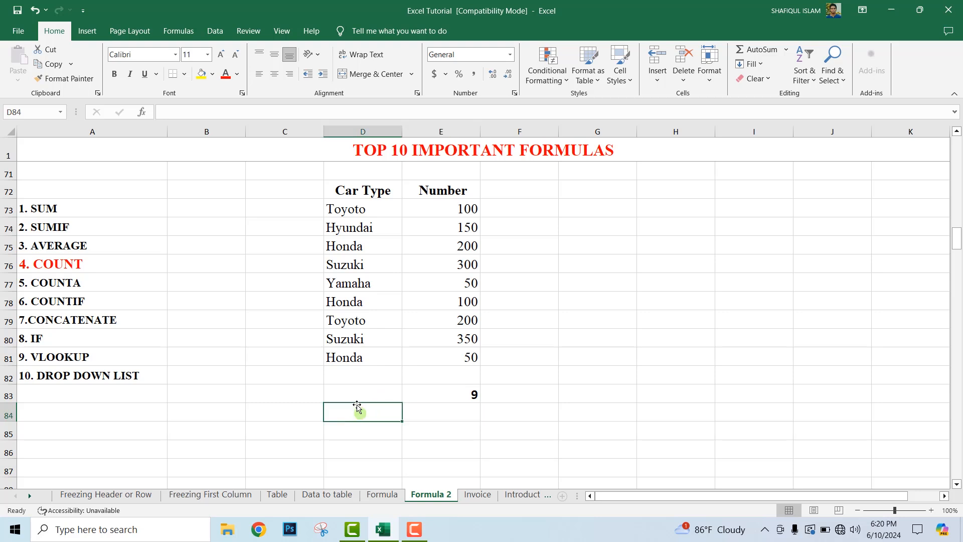
click(357, 397)
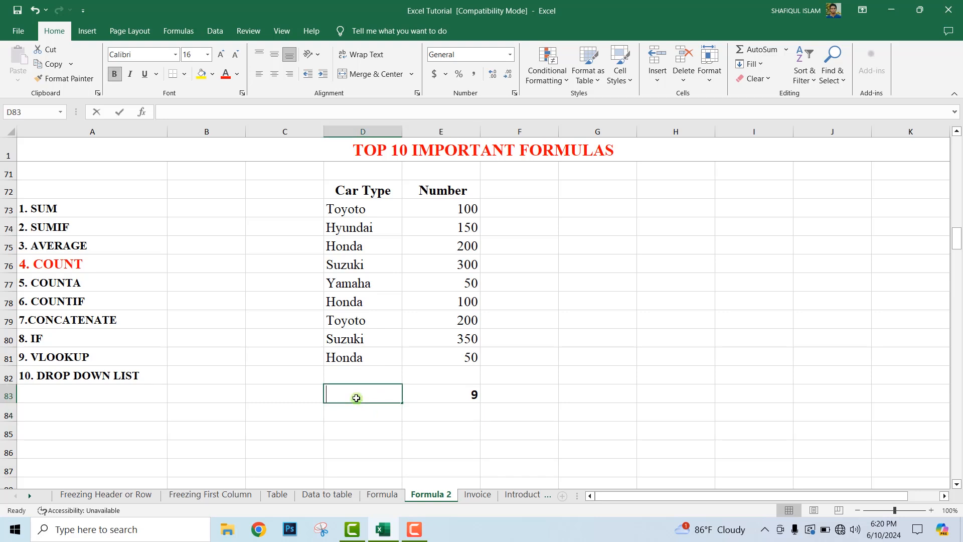
text(=COUNT)
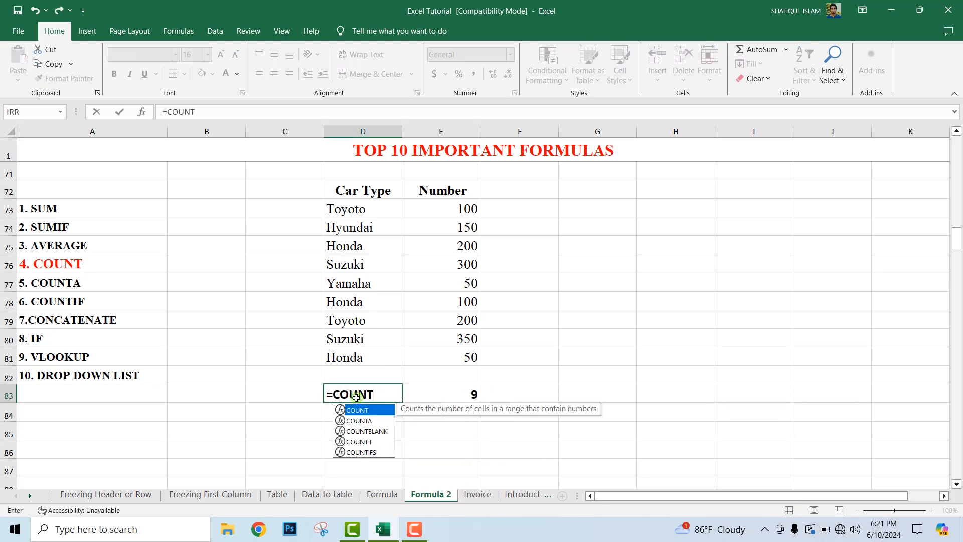
double_click(354, 411)
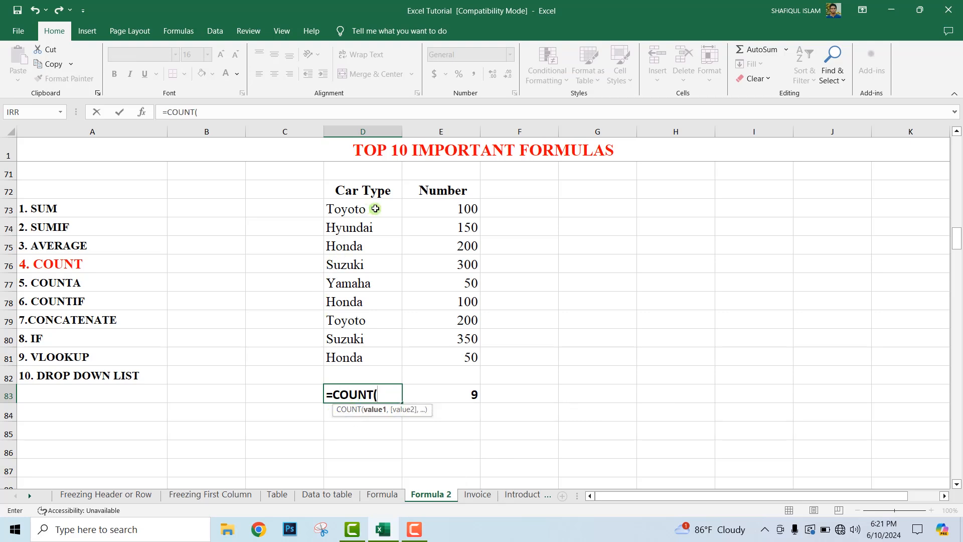
drag(375, 209, 386, 355)
text())
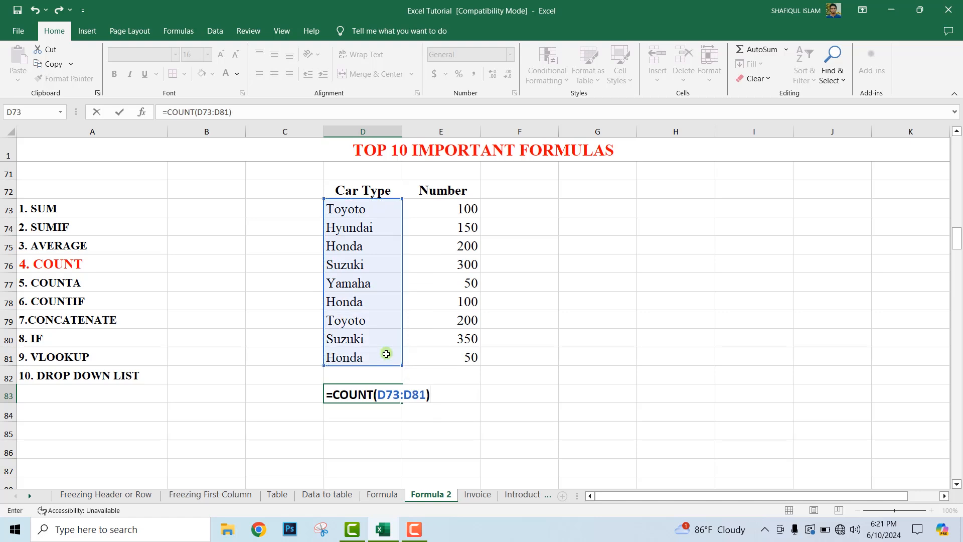
key(Return)
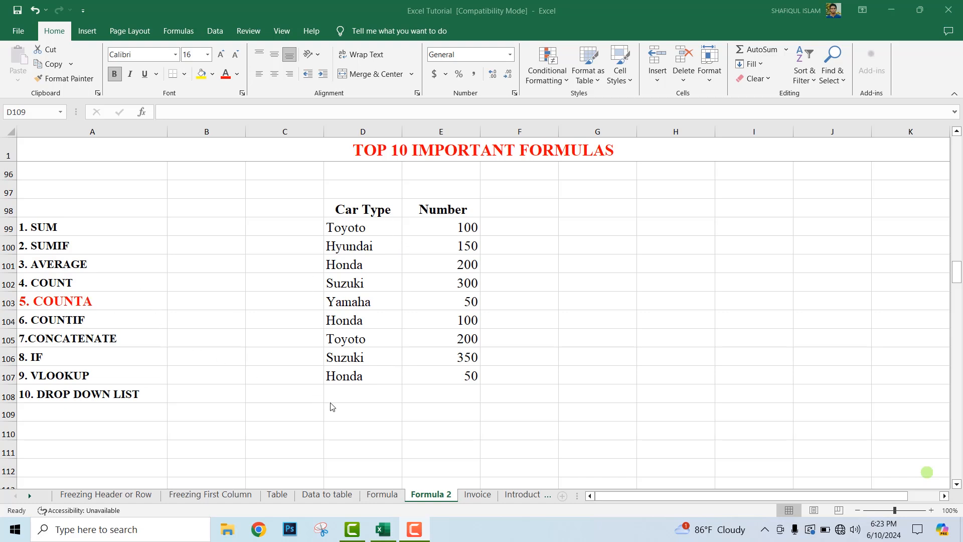
Step: Enter =COUNTA(D99:D107) in cell D109 to count the non-empty cells in the Car Type column
click(347, 412)
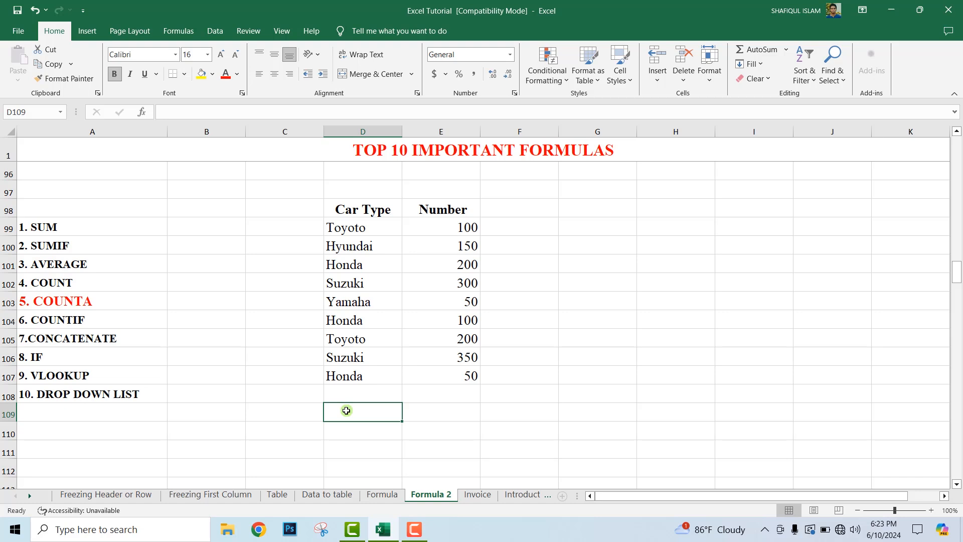
text(=COUNTA)
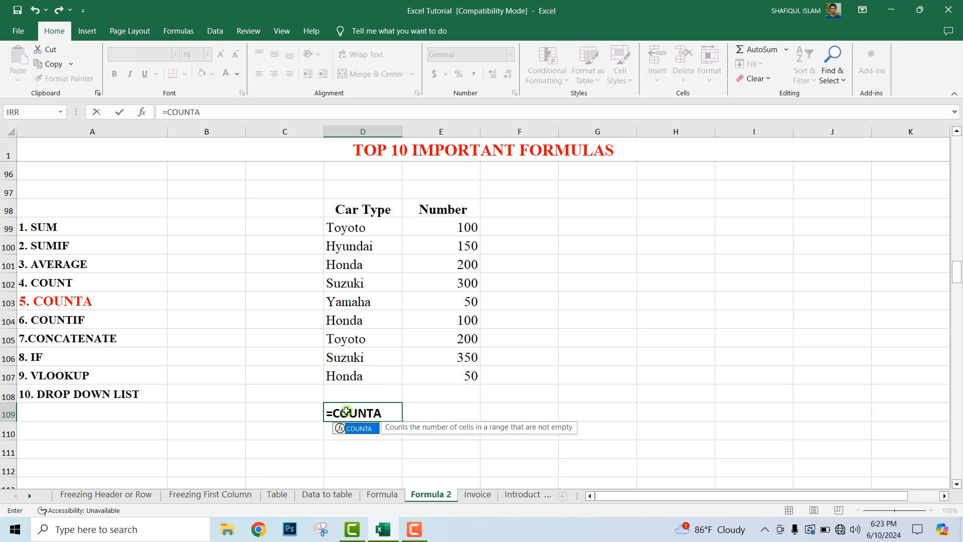
text(()
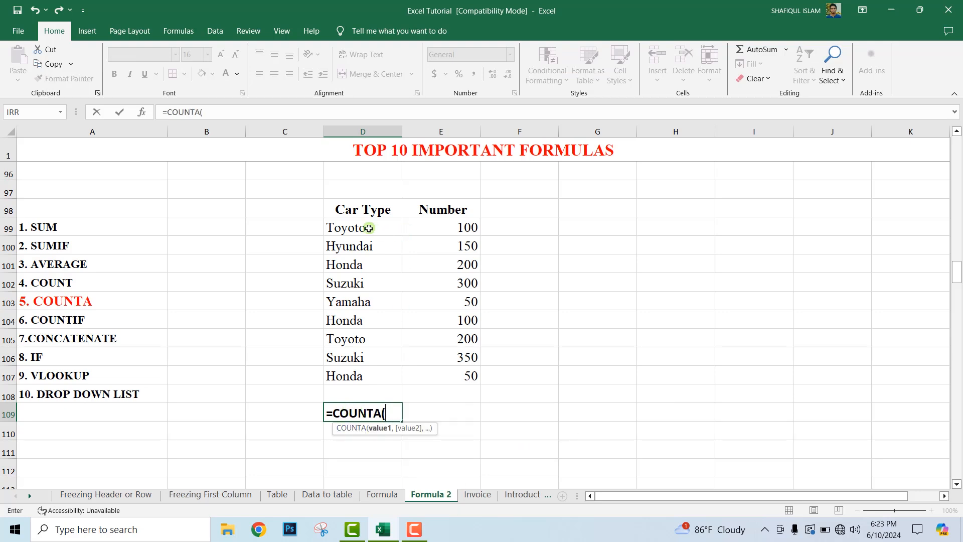
drag(368, 228, 382, 372)
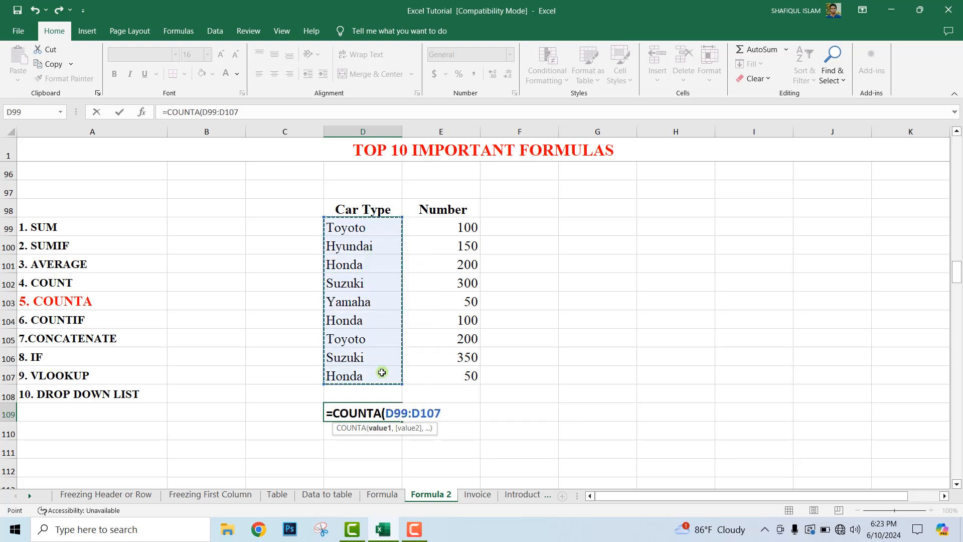
text())
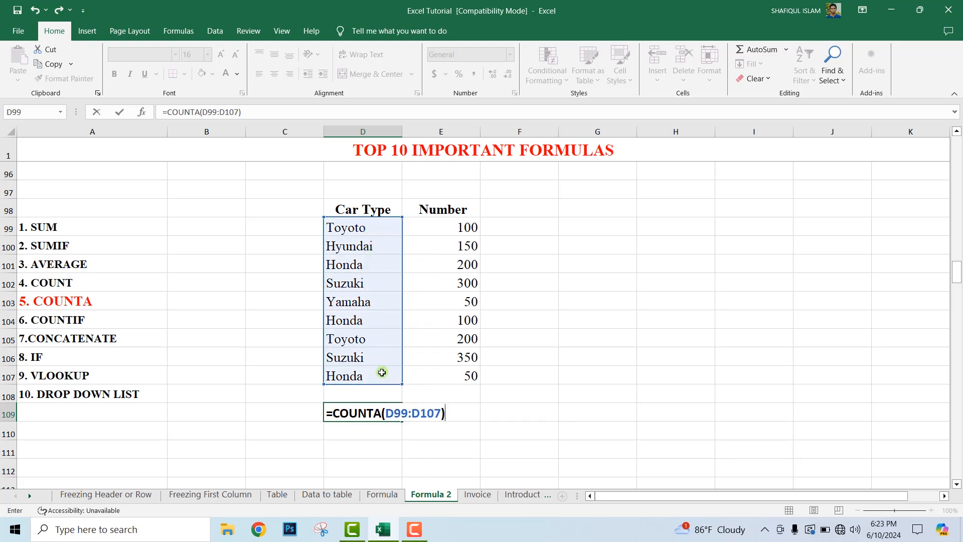
key(Return)
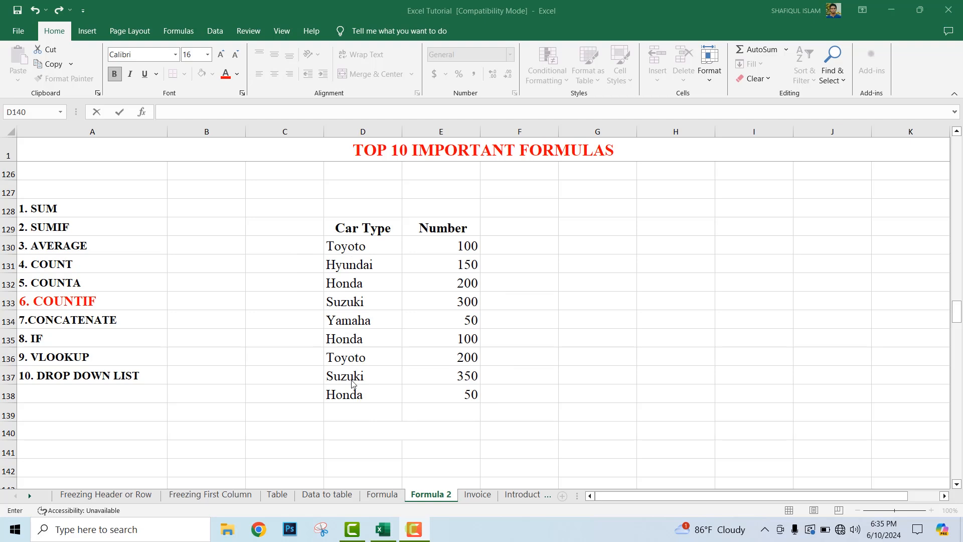
Step: Enter =COUNTIF(D130:D138,"Honda") in cell D140 to count the Honda entries, and check it against the Car Type column
click(358, 283)
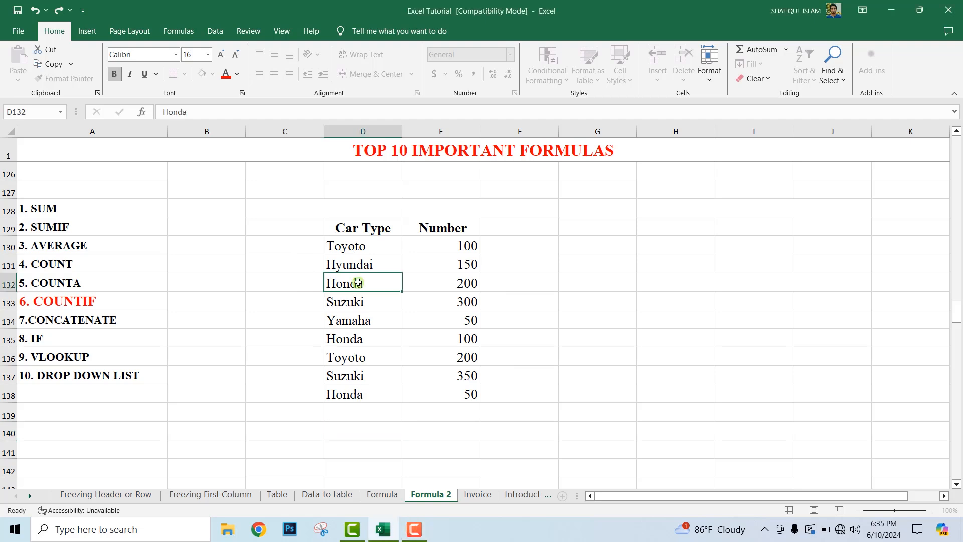
click(357, 283)
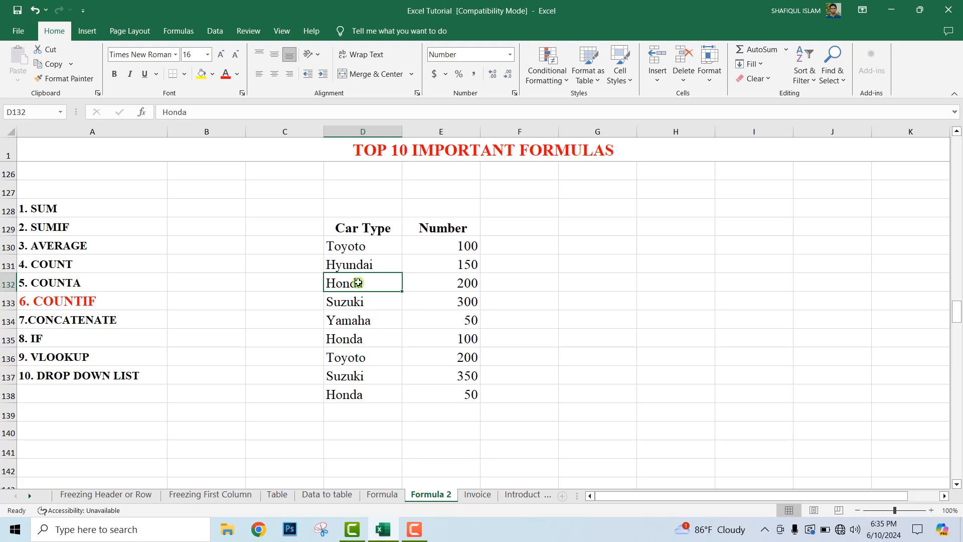
click(362, 434)
text(=)
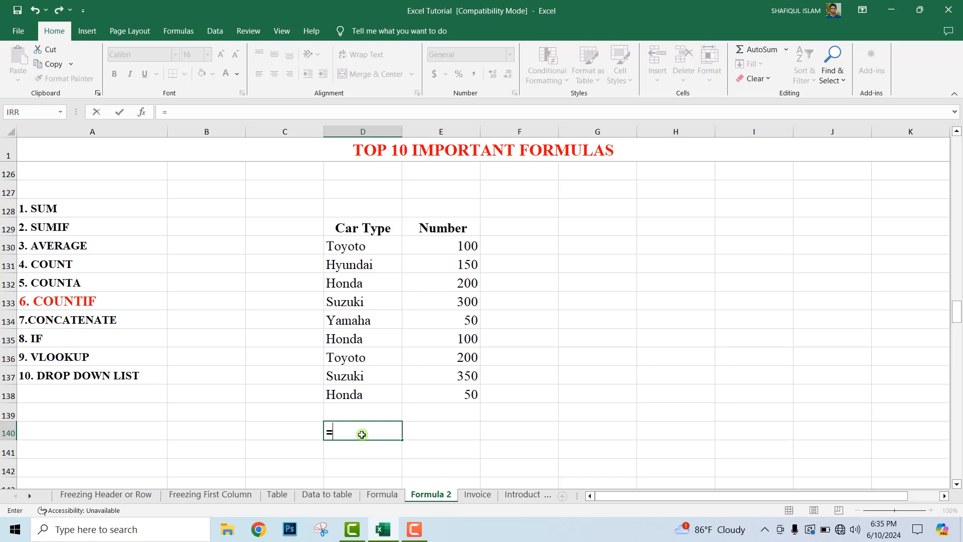
text(COUNTIF)
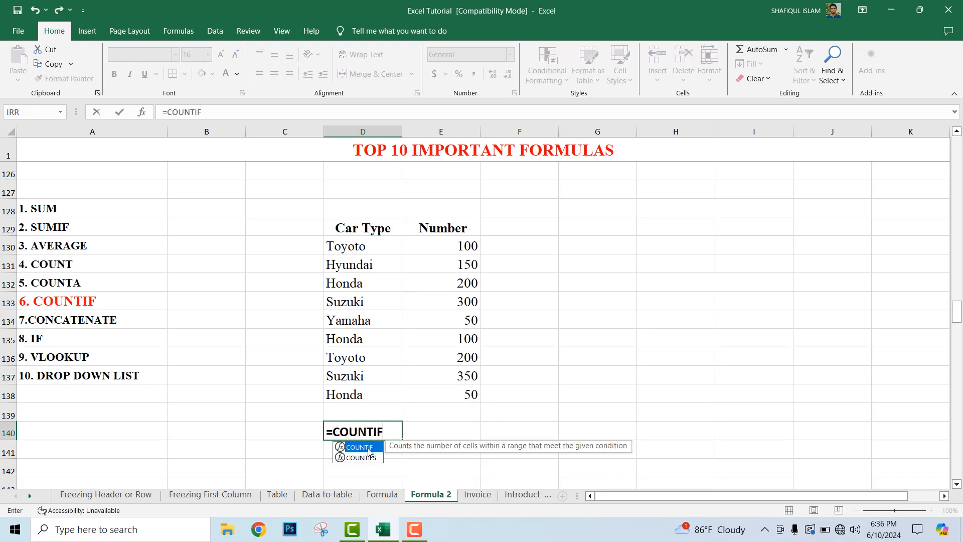
double_click(368, 447)
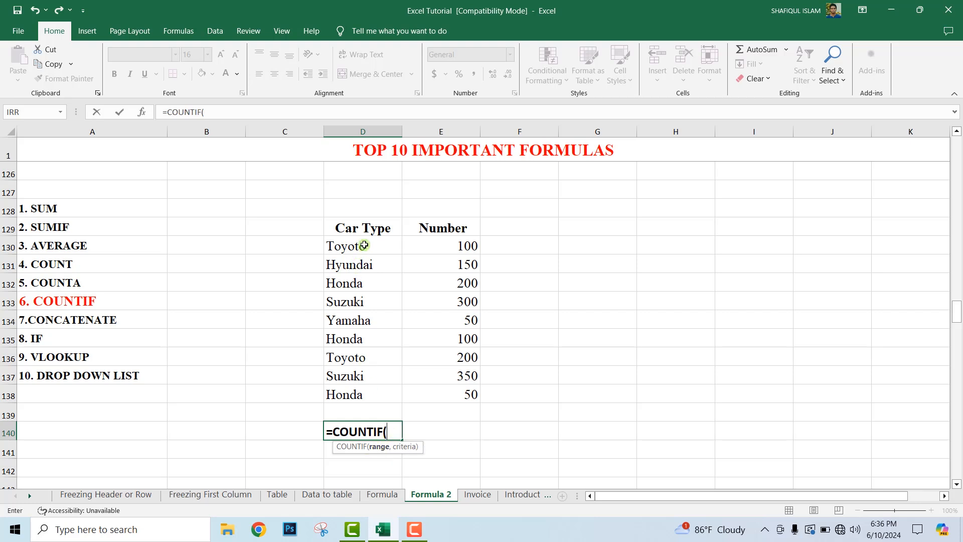
drag(364, 246, 385, 393)
text(,)
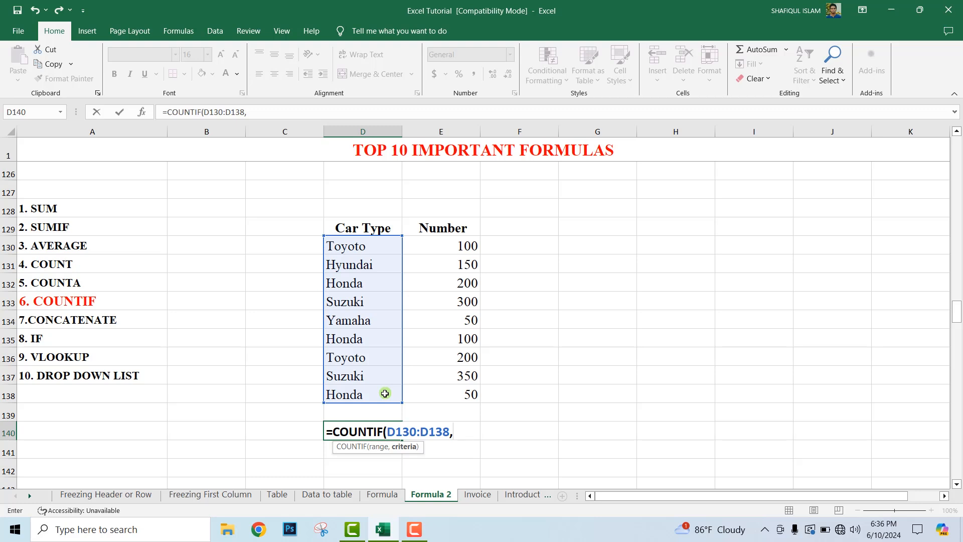
text("Honda")
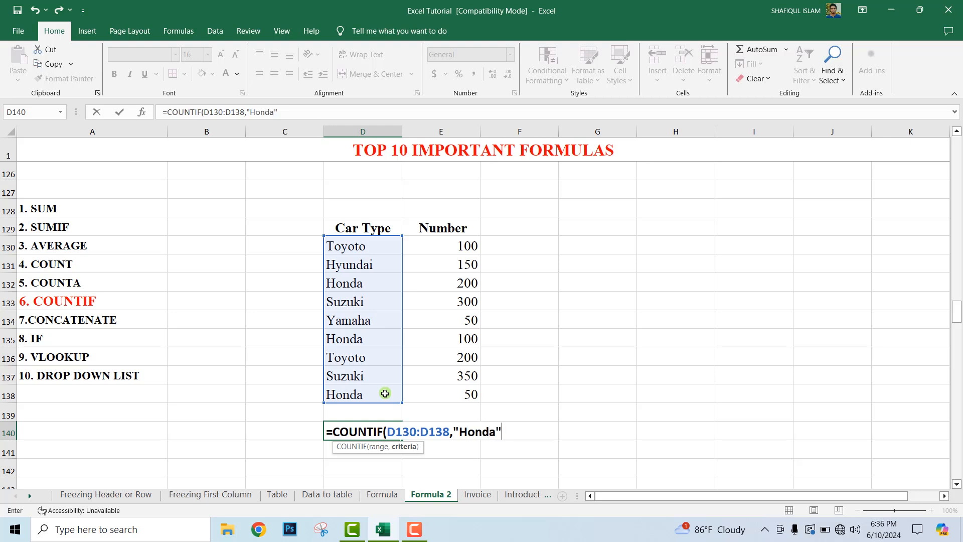
text())
key(Return)
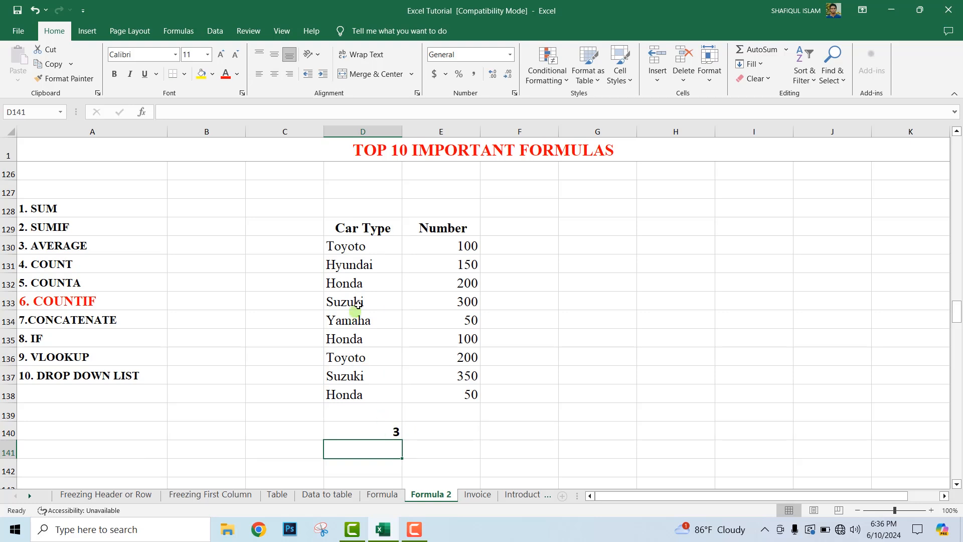
click(374, 285)
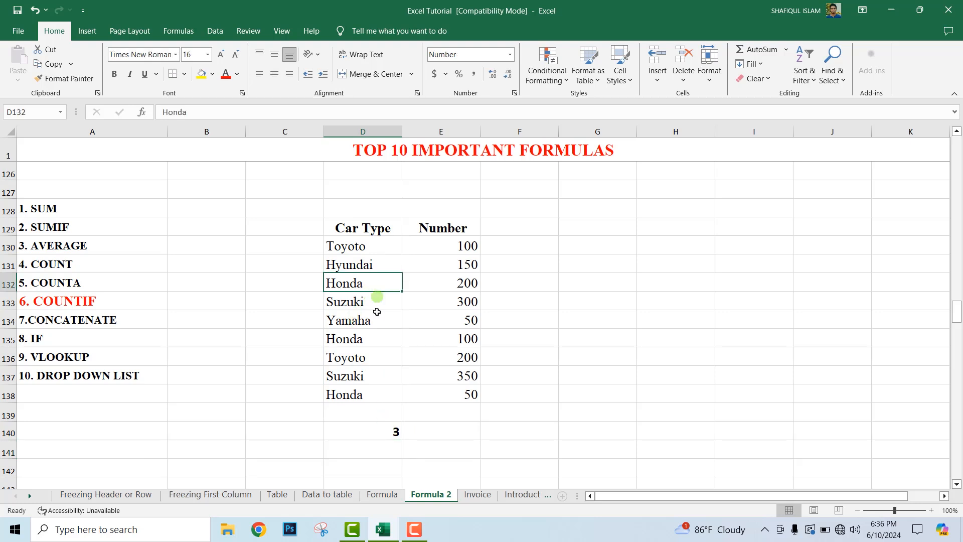
Step: Check the COUNTIF result against the remaining Honda entries in cells D135 and D138
click(378, 337)
click(382, 398)
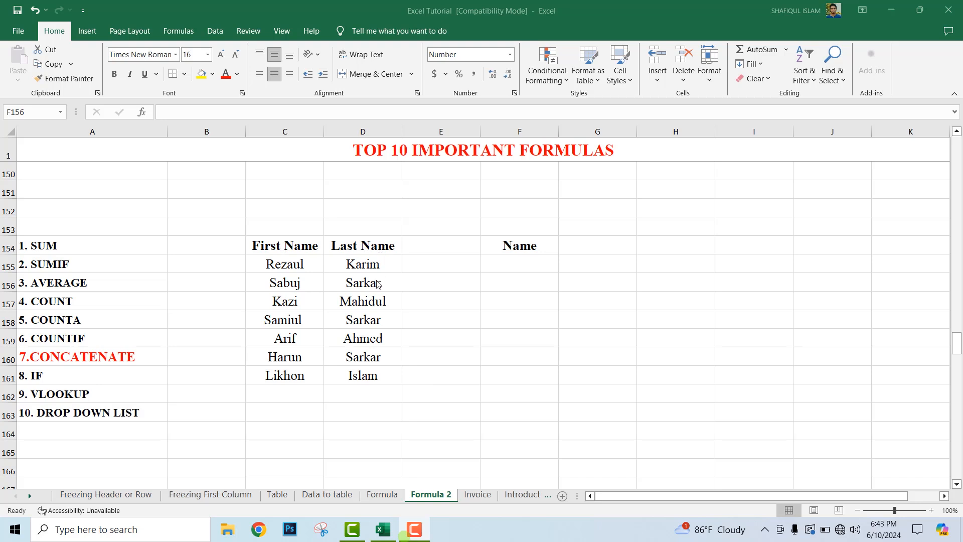
Step: Enter =CONCATENATE(C155,D155) in cell F155 to join the first and last name
click(506, 263)
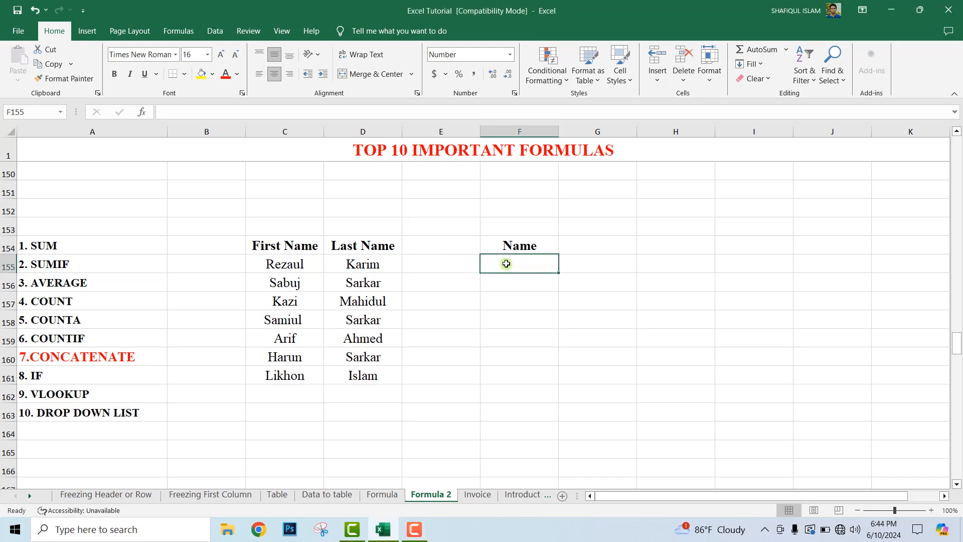
text(=)
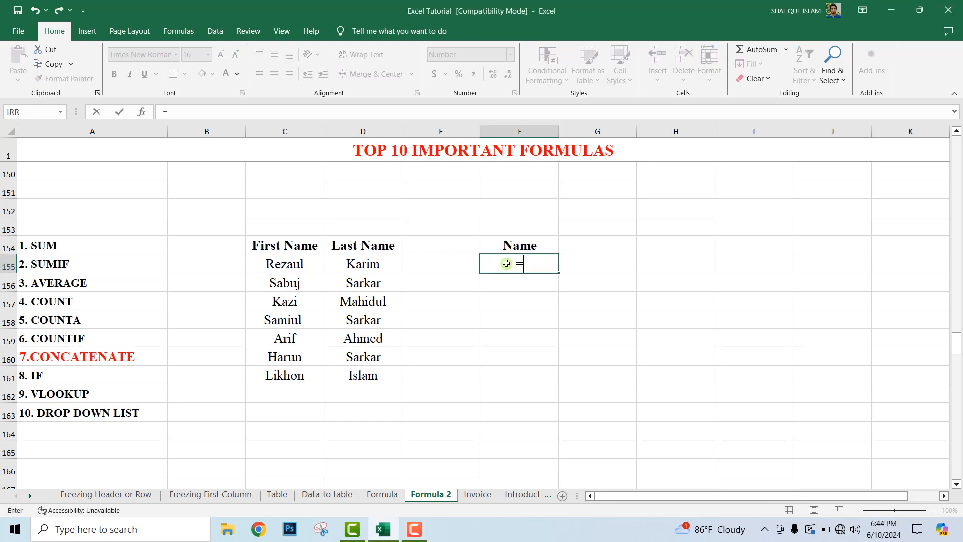
text(CONC)
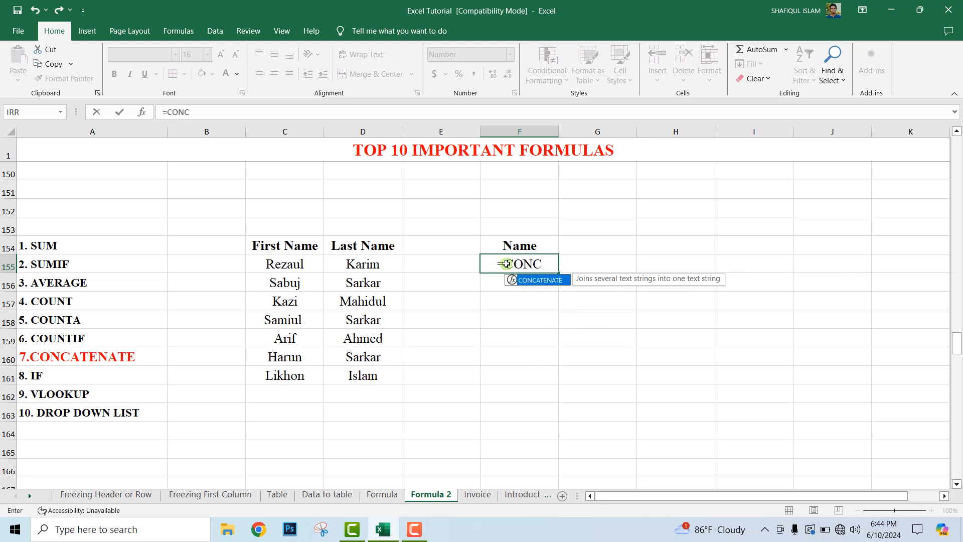
double_click(537, 280)
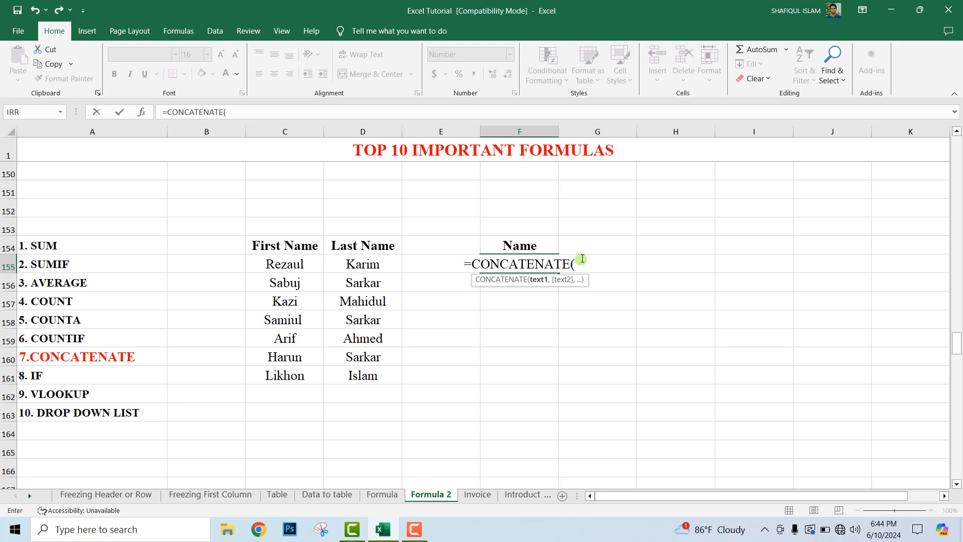
click(295, 265)
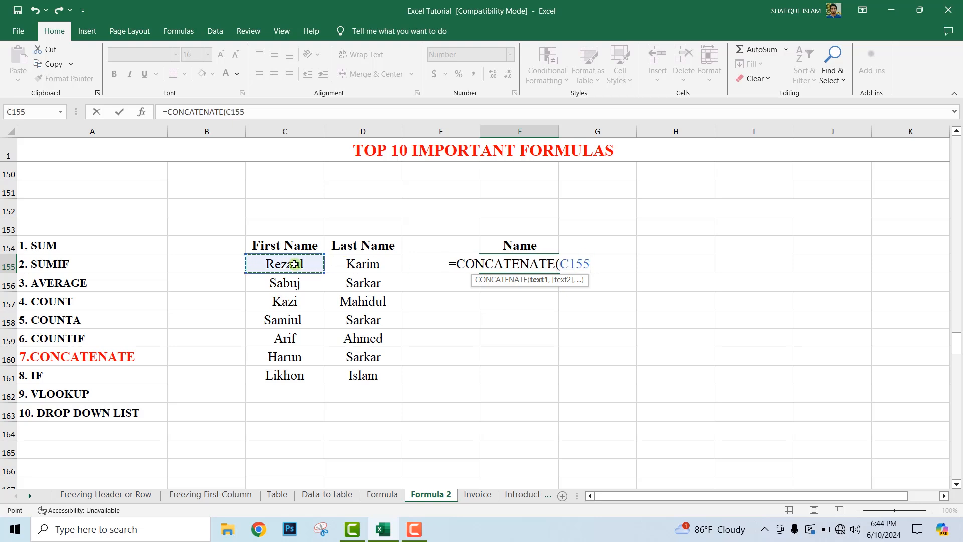
text(,)
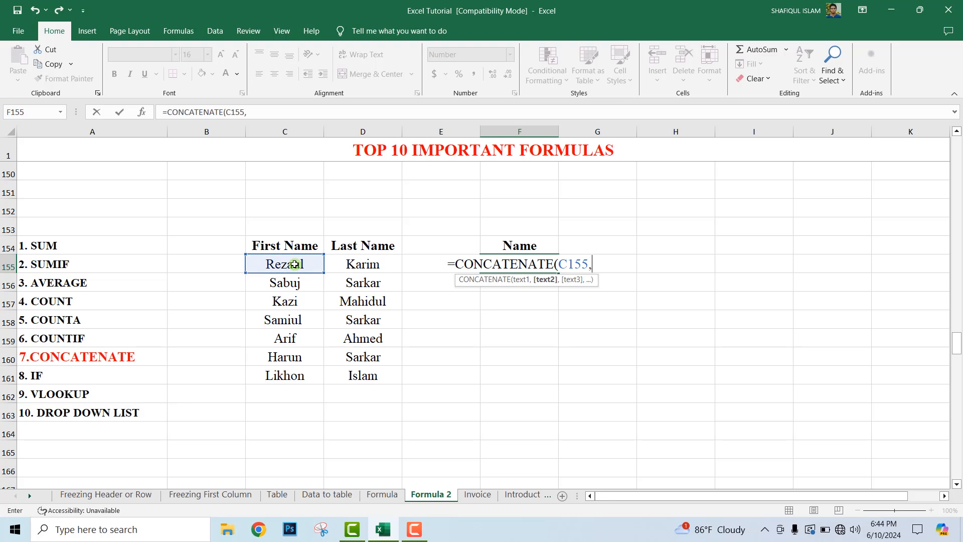
click(363, 265)
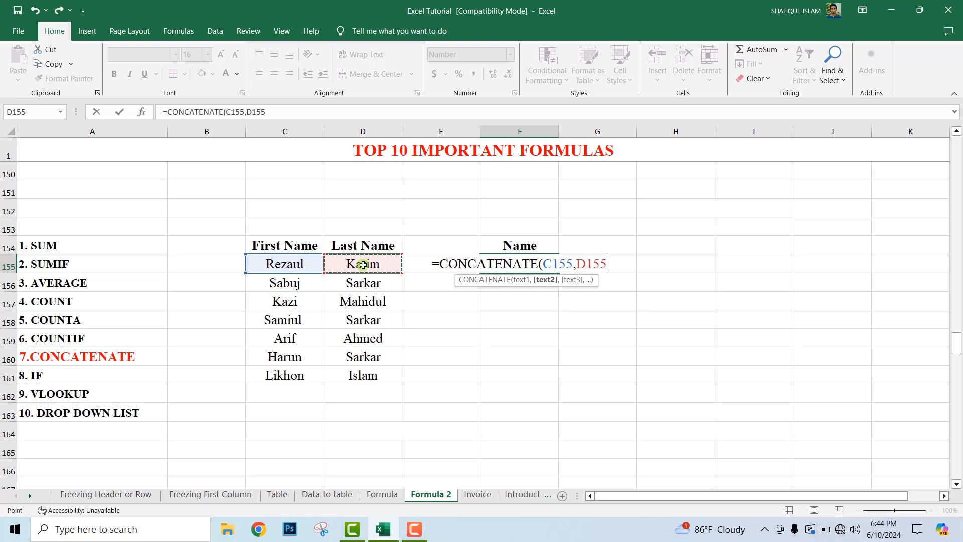
text())
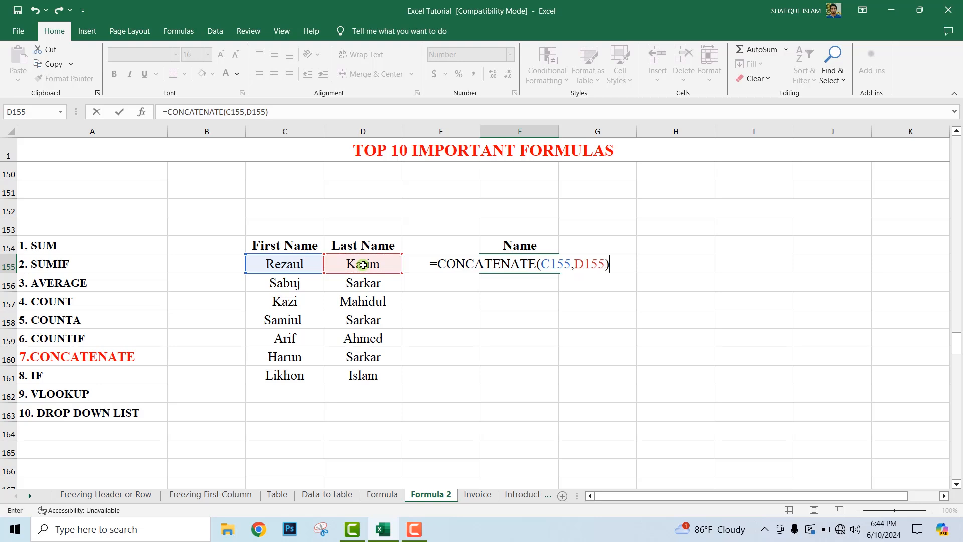
key(Return)
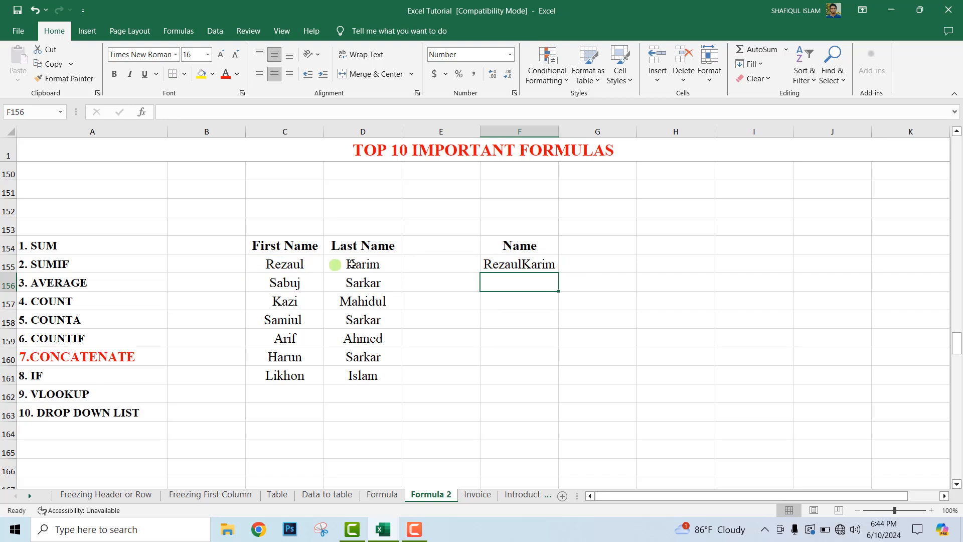
Step: Edit the formula in F155 to =CONCATENATE(C155," ",D155) so a space separates the two names
click(522, 265)
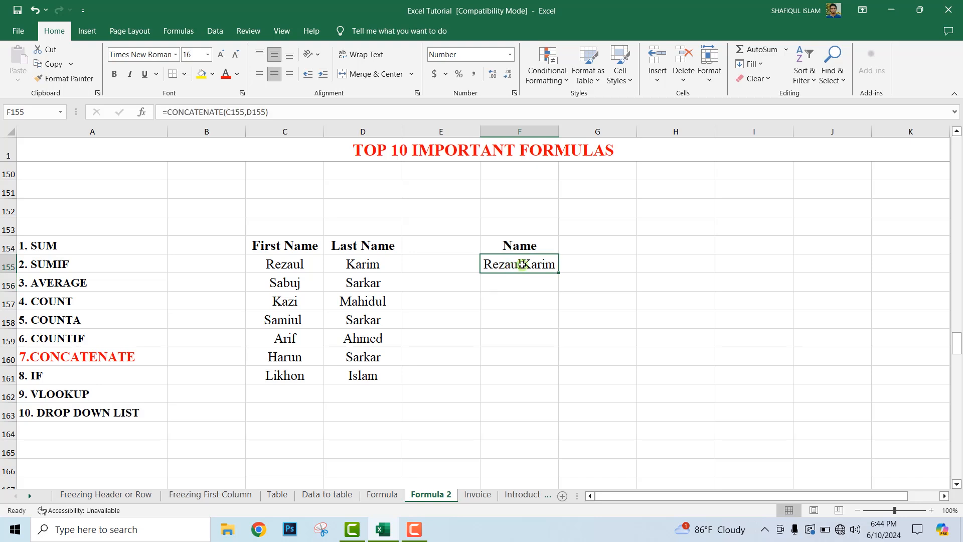
double_click(522, 265)
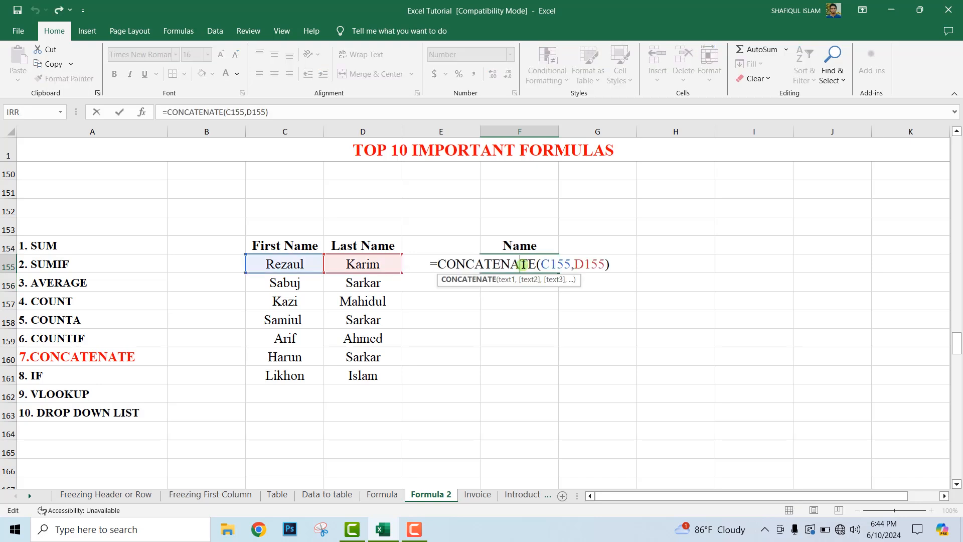
click(571, 264)
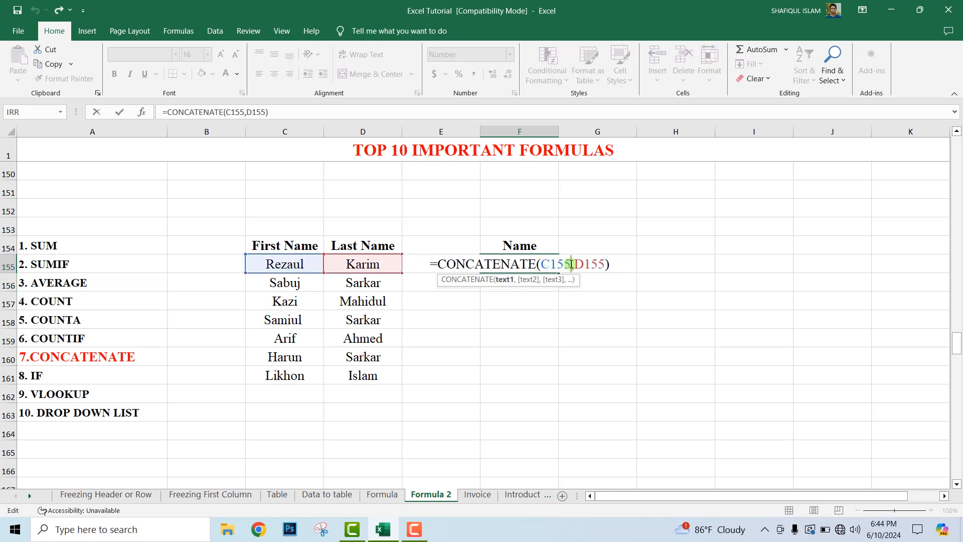
text(,)
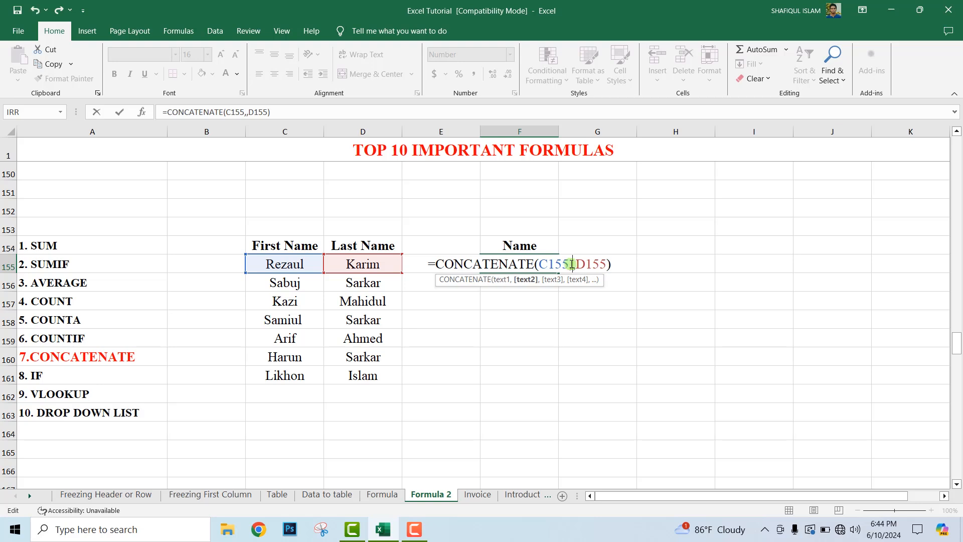
text(")
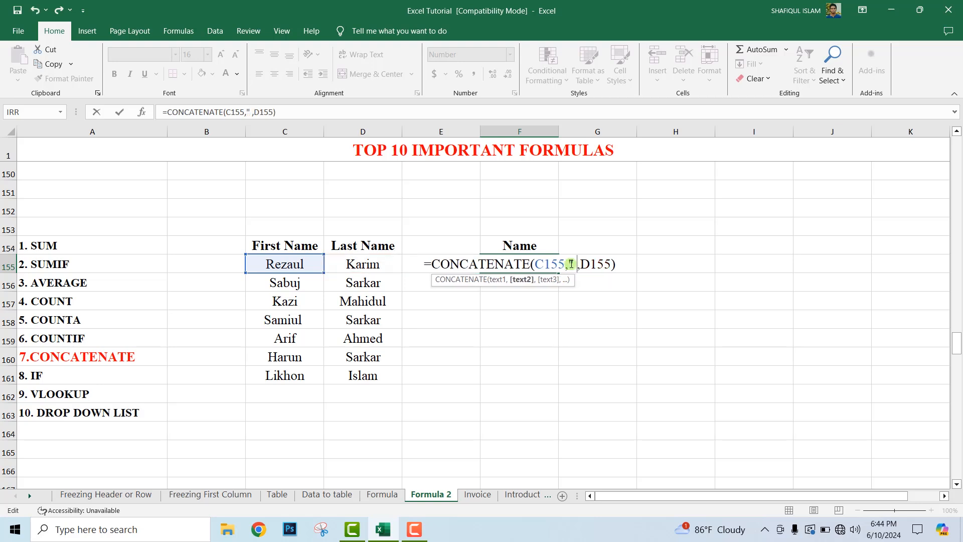
text( ")
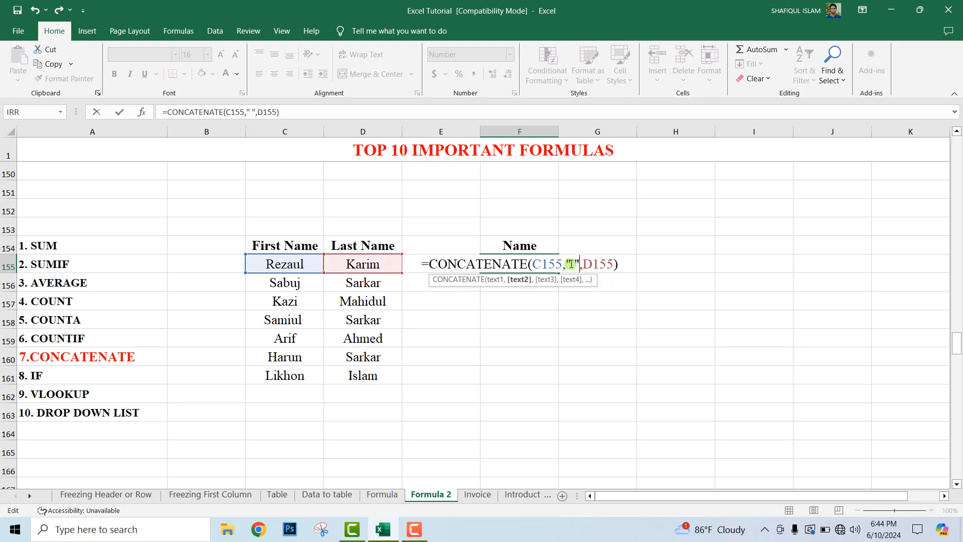
key(Return)
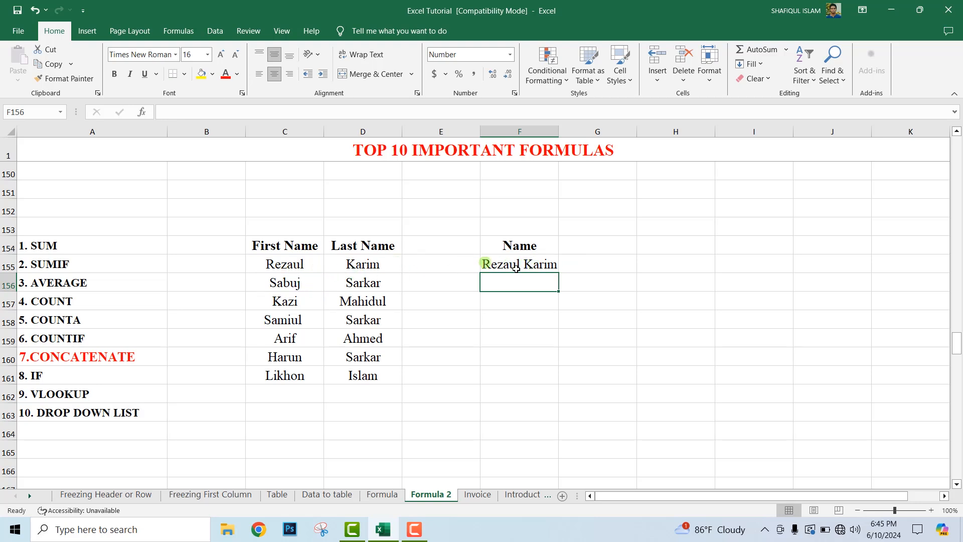
Step: Fill the CONCATENATE formula from F155 down to F161 and widen column F slightly to fit the names
click(542, 264)
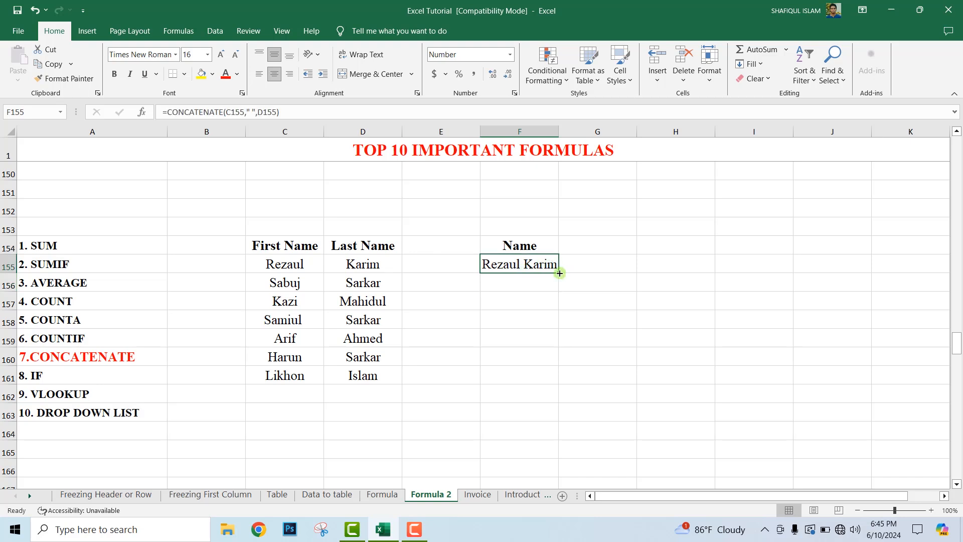
drag(559, 275, 565, 378)
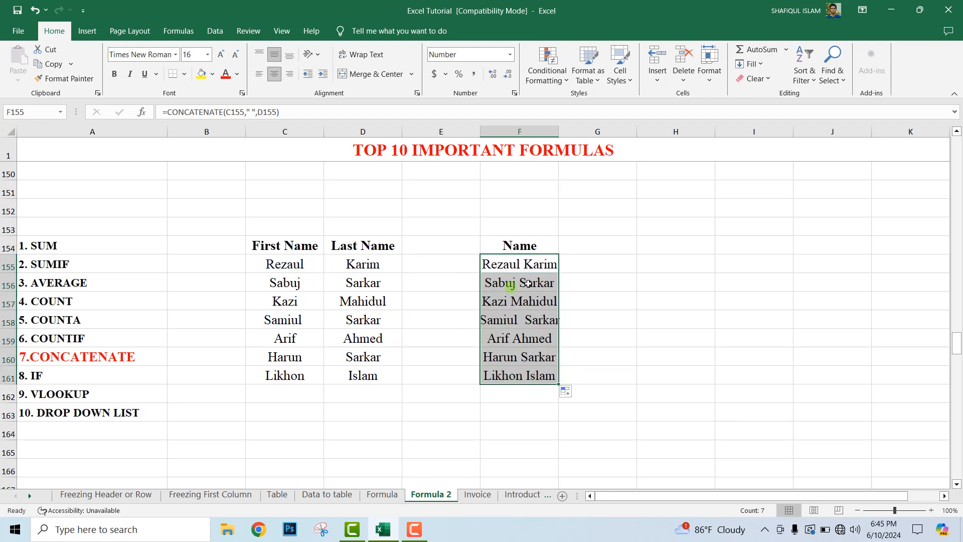
drag(557, 132, 566, 132)
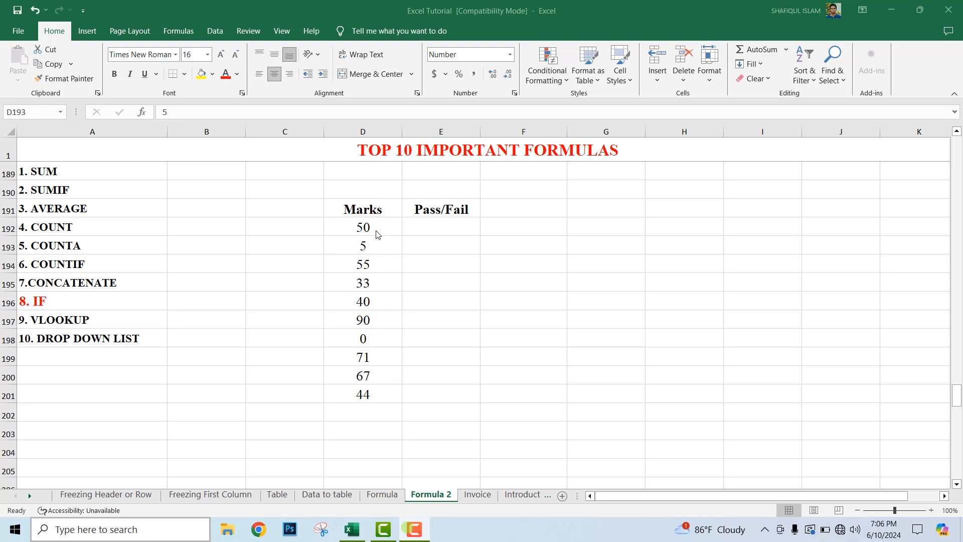
Step: Begin an IF formula in cell E192 of the Pass/Fail column with the logical test D192>=40
click(436, 227)
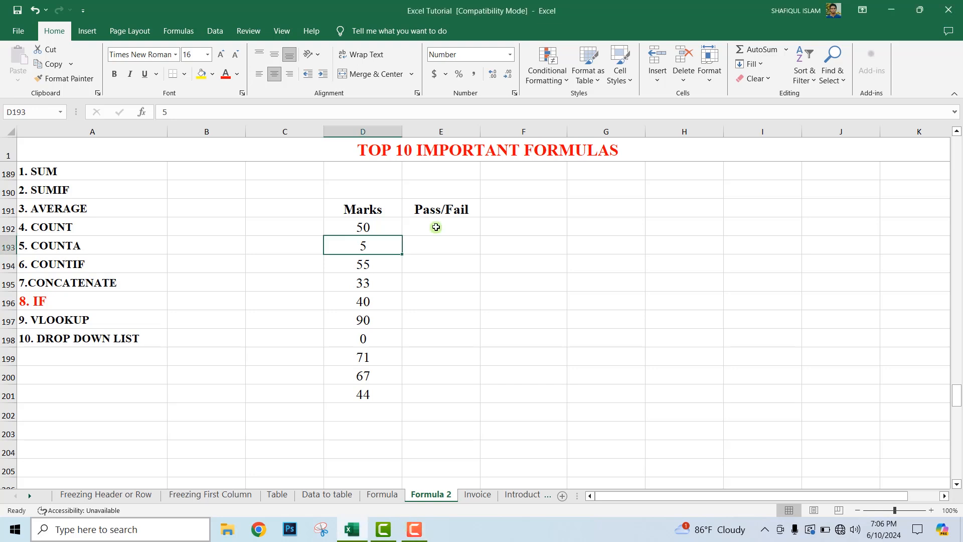
click(436, 227)
text(=)
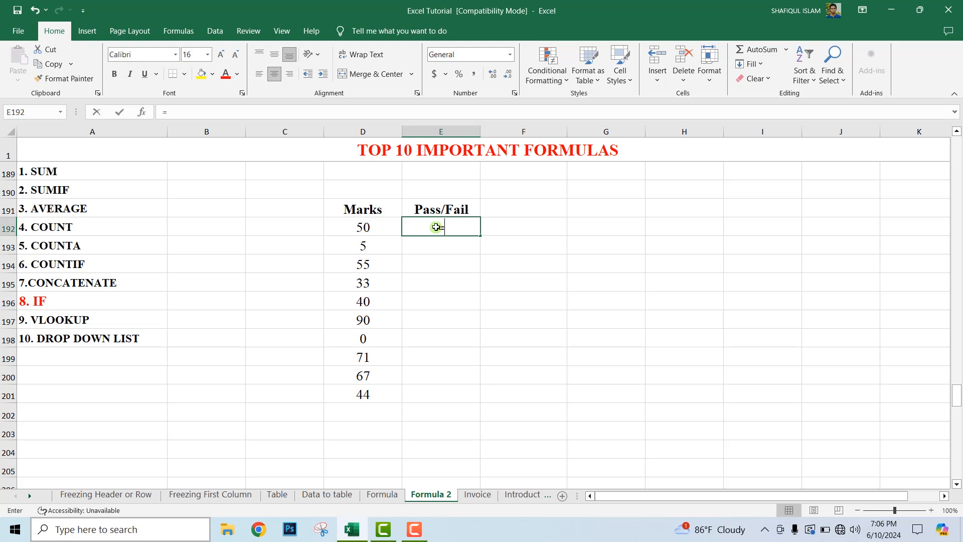
text(i)
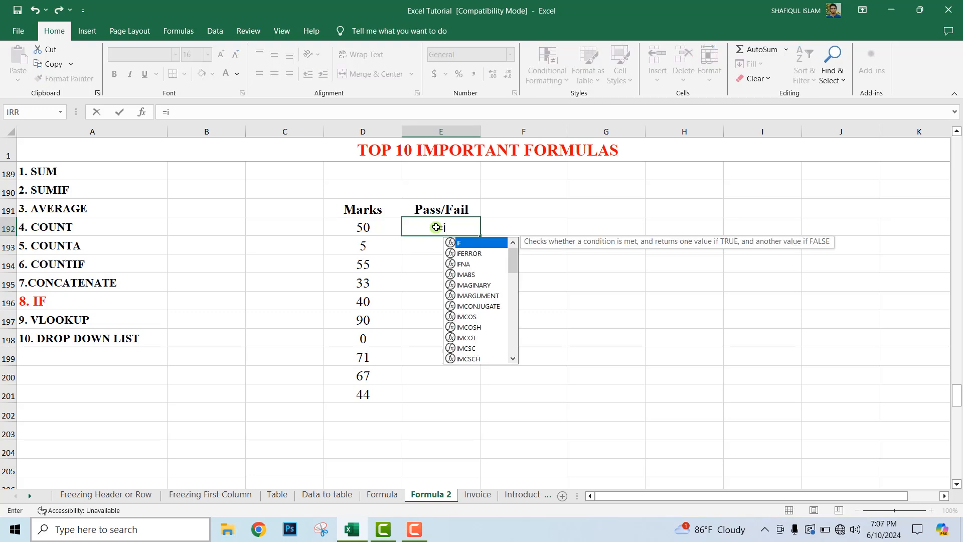
key(BackSpace)
text(IF)
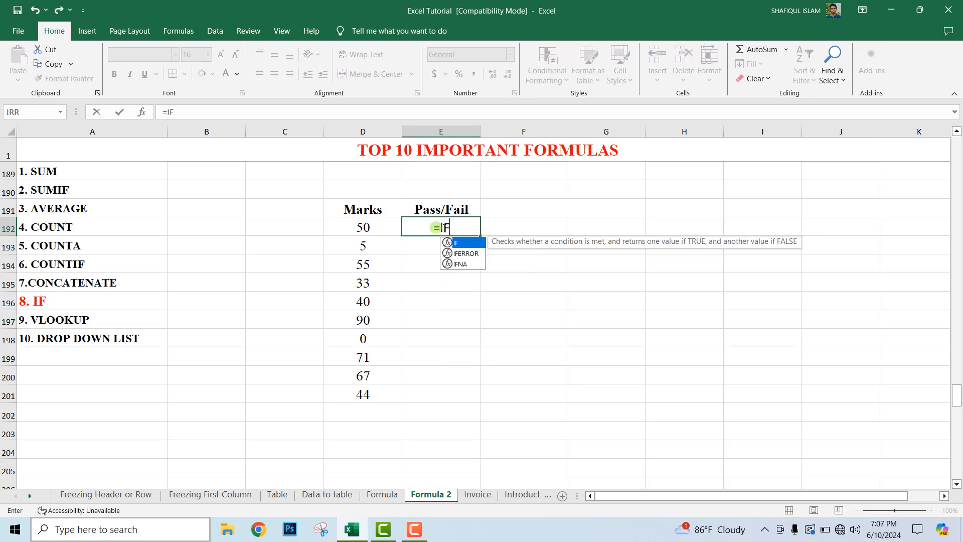
double_click(461, 244)
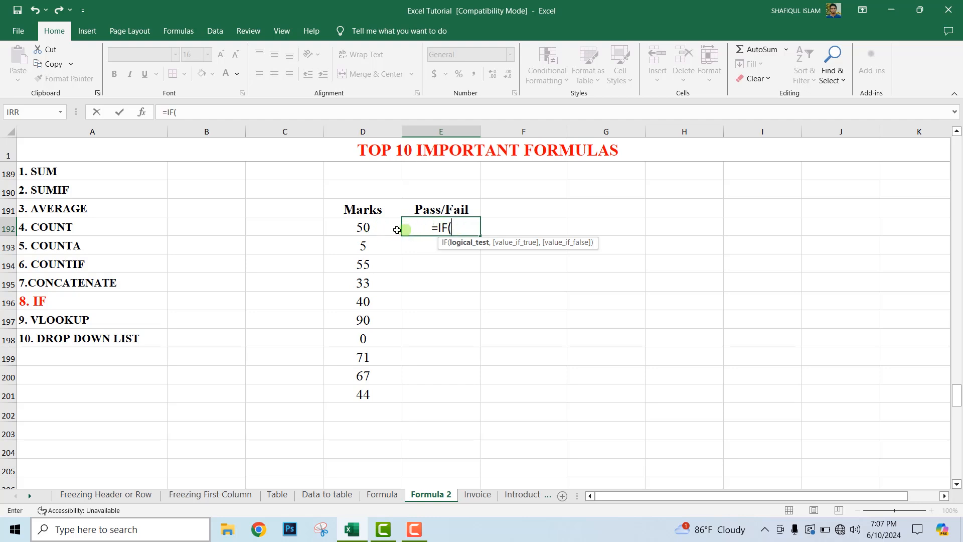
click(368, 229)
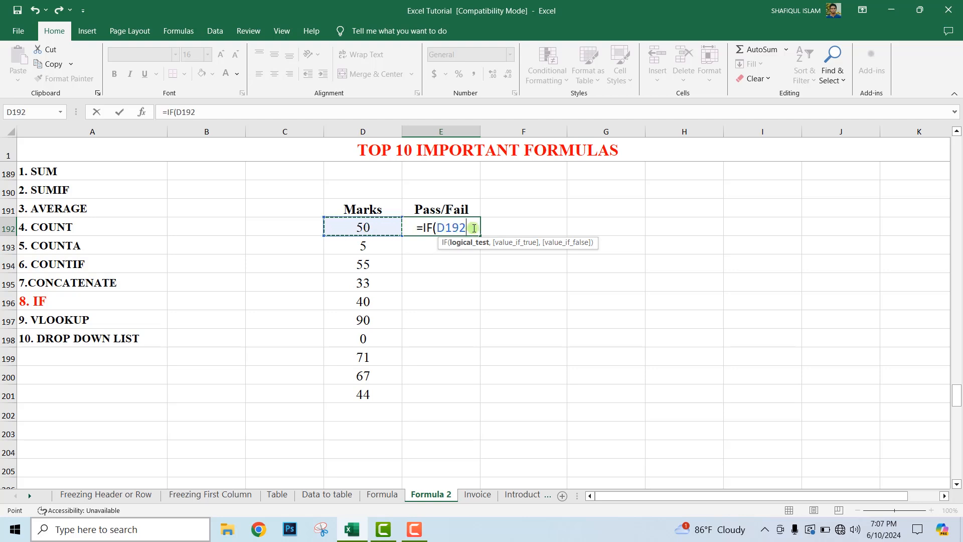
text(>)
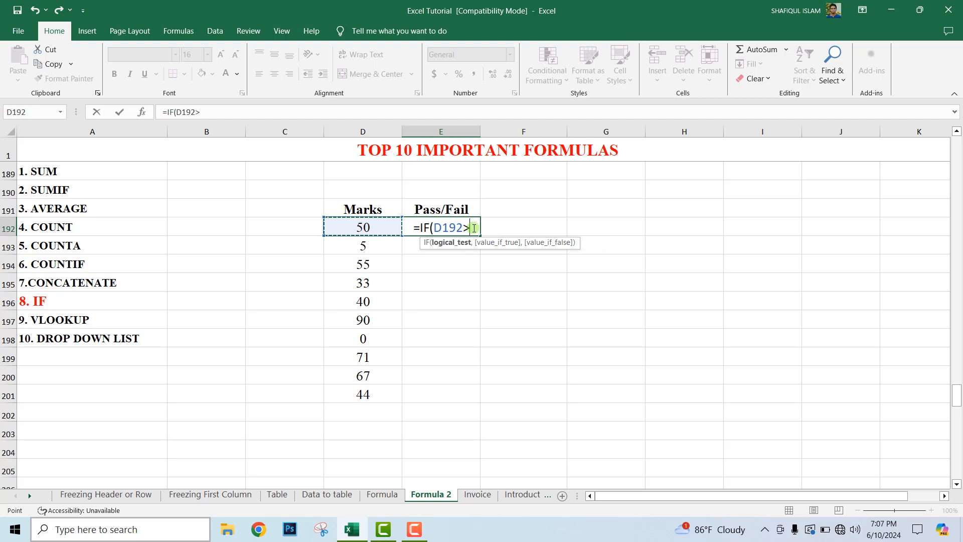
text(=)
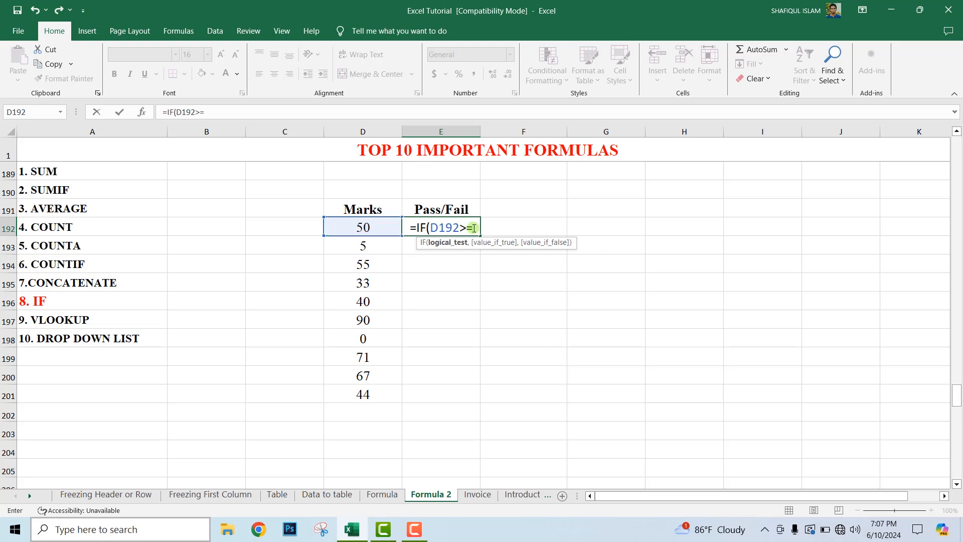
text(40)
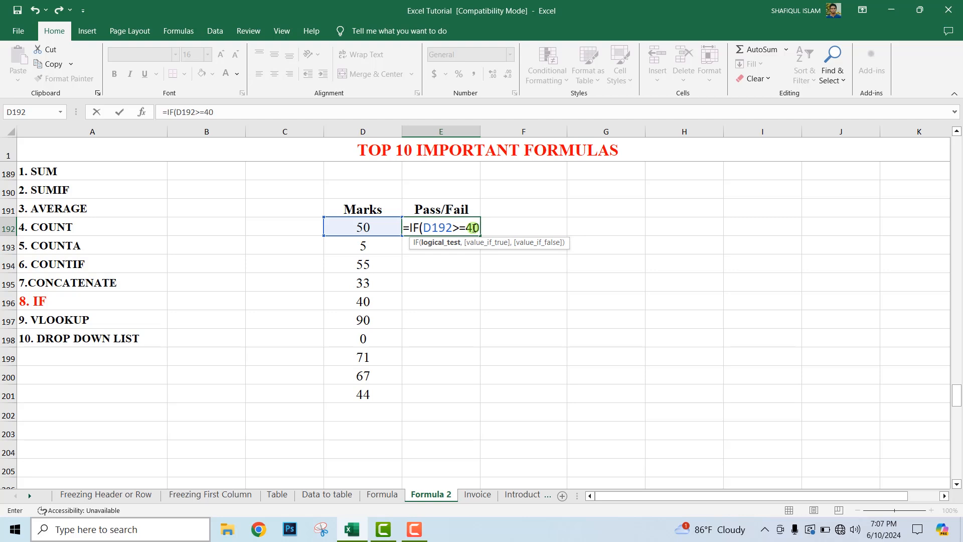
text(,)
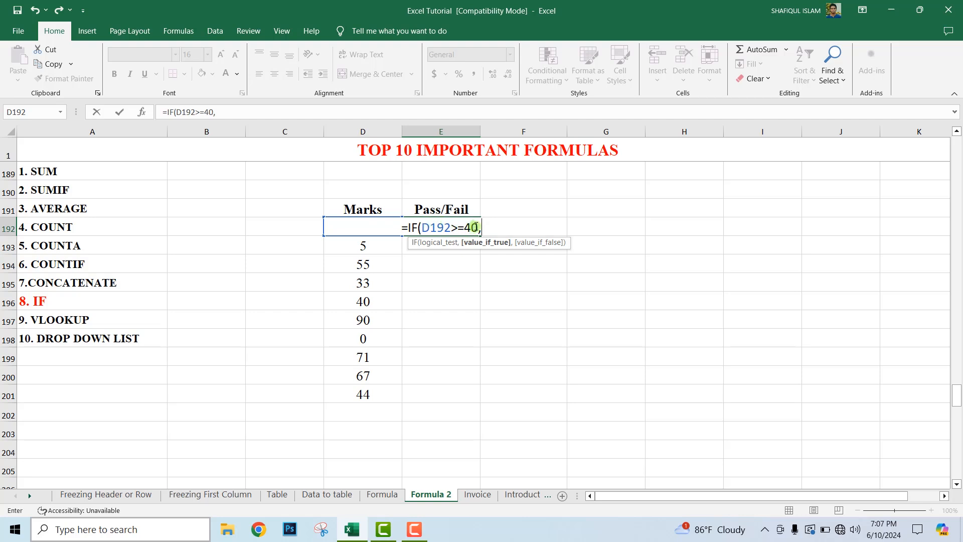
Step: Complete the formula in E192 as =IF(D192>=40,"Pass","Fail") and fill it down to E201
text(")
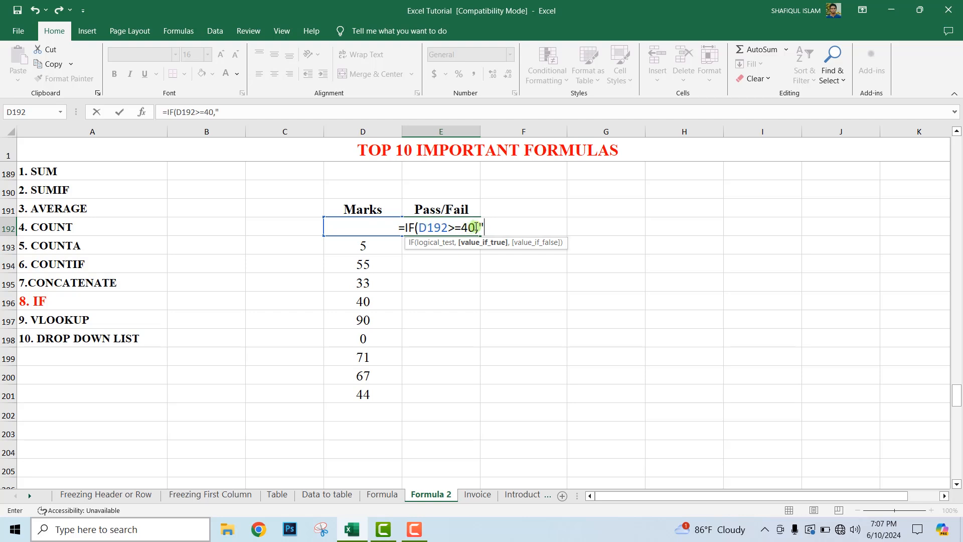
text(P)
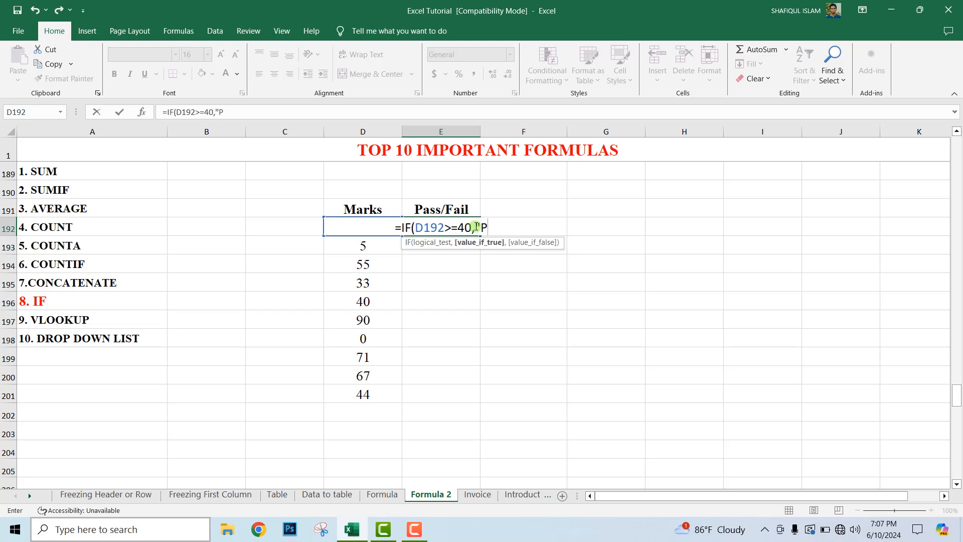
text(ass",)
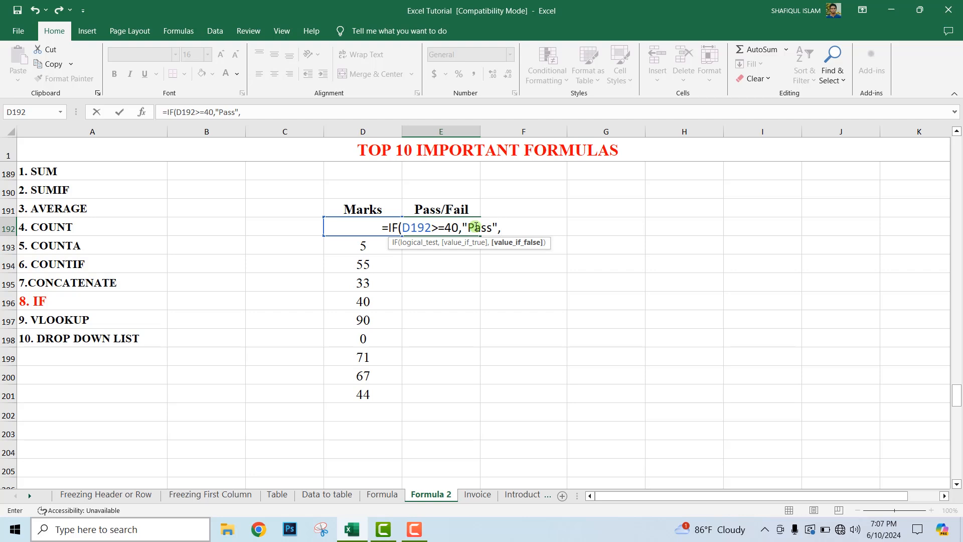
text(")
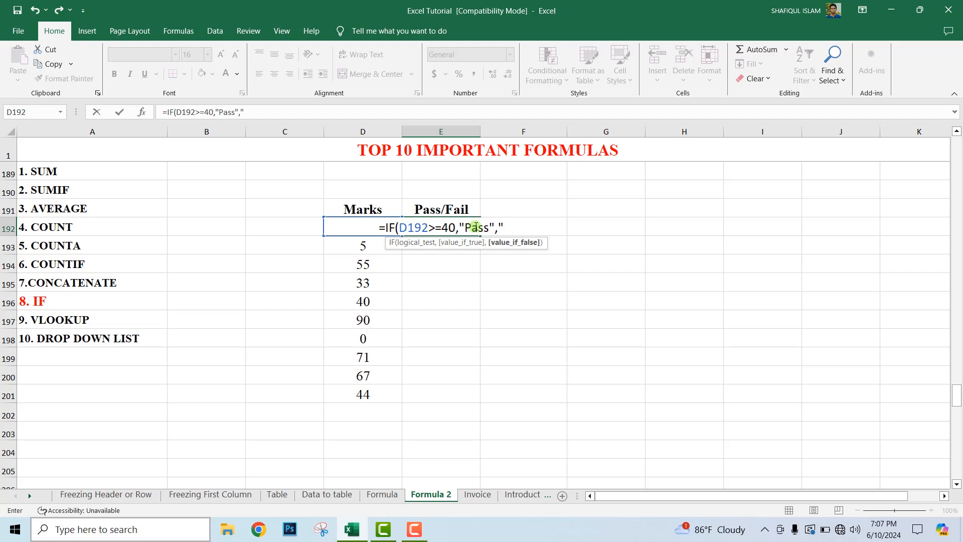
text(Fail)
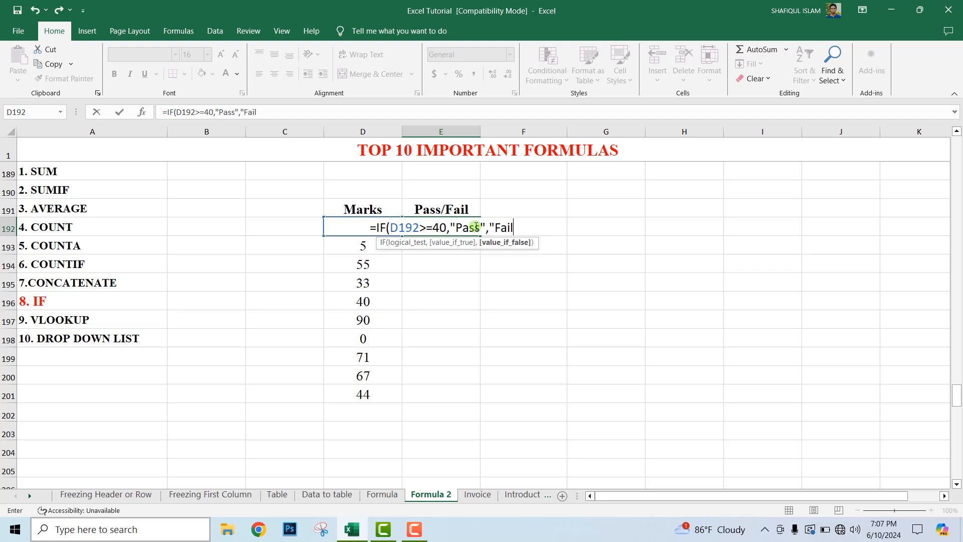
text("))
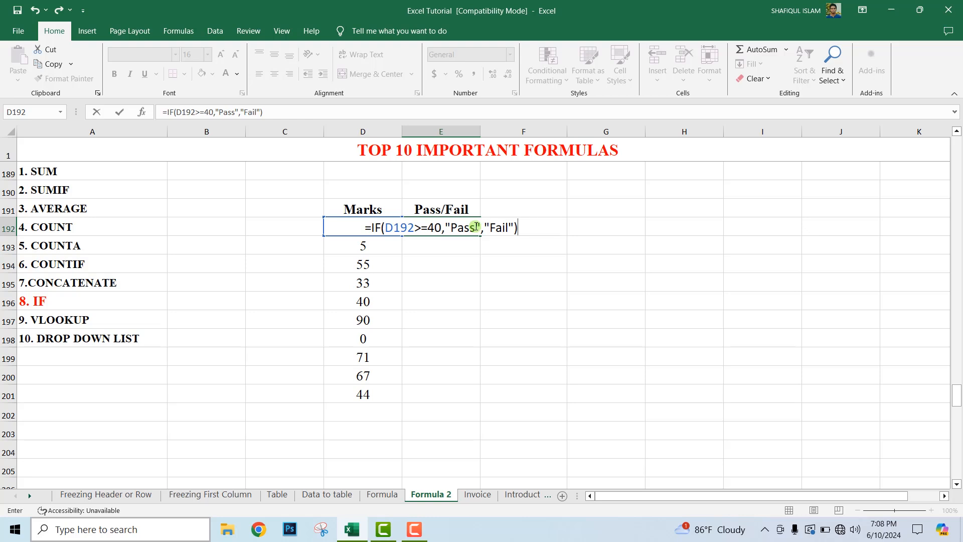
key(Return)
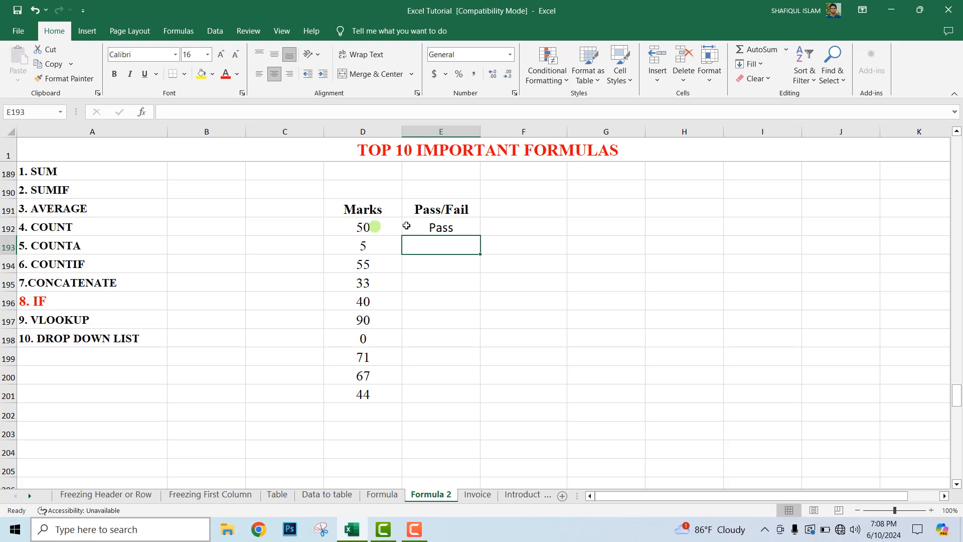
click(467, 226)
drag(479, 234, 483, 401)
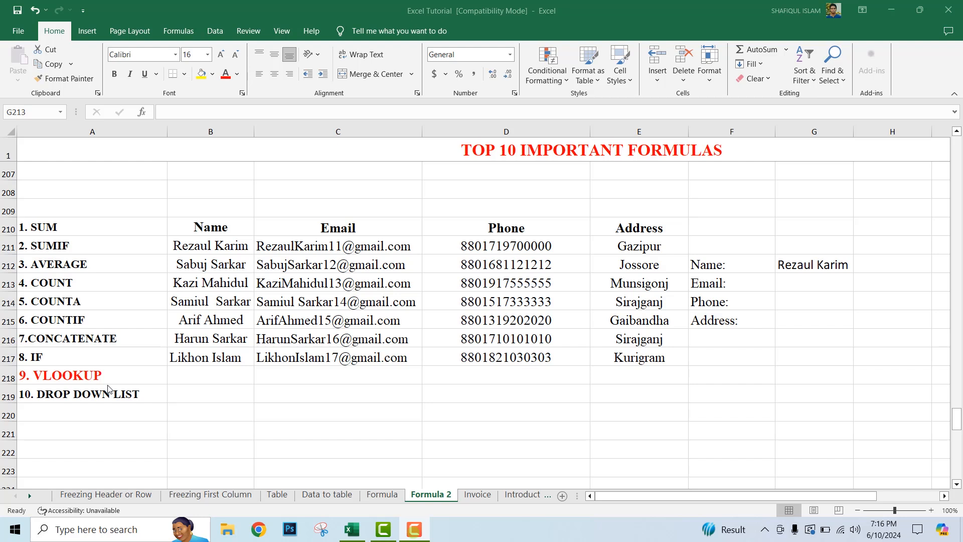
Step: Enter =VLOOKUP(G212,B211:E217,2,0) in cell G213 to look up the email for the name in G212
click(212, 244)
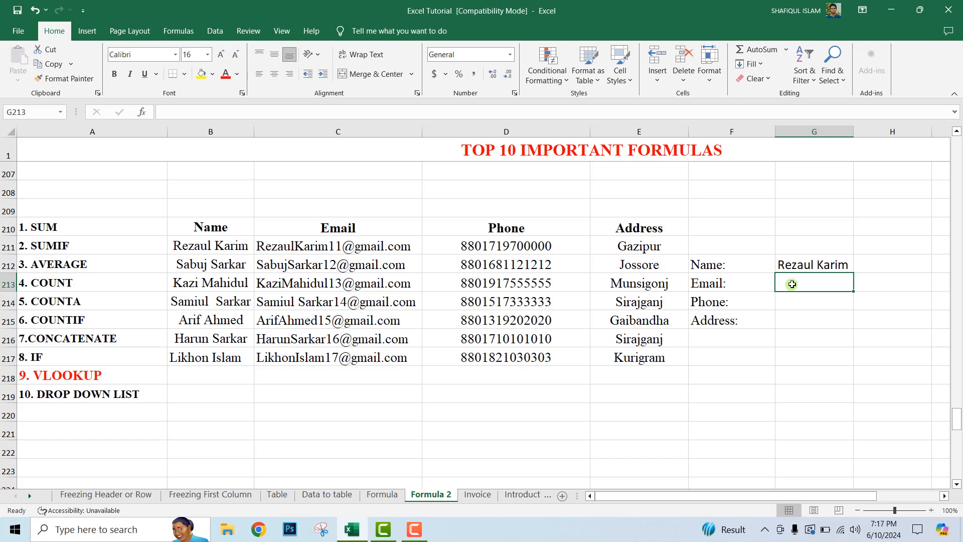
text(=)
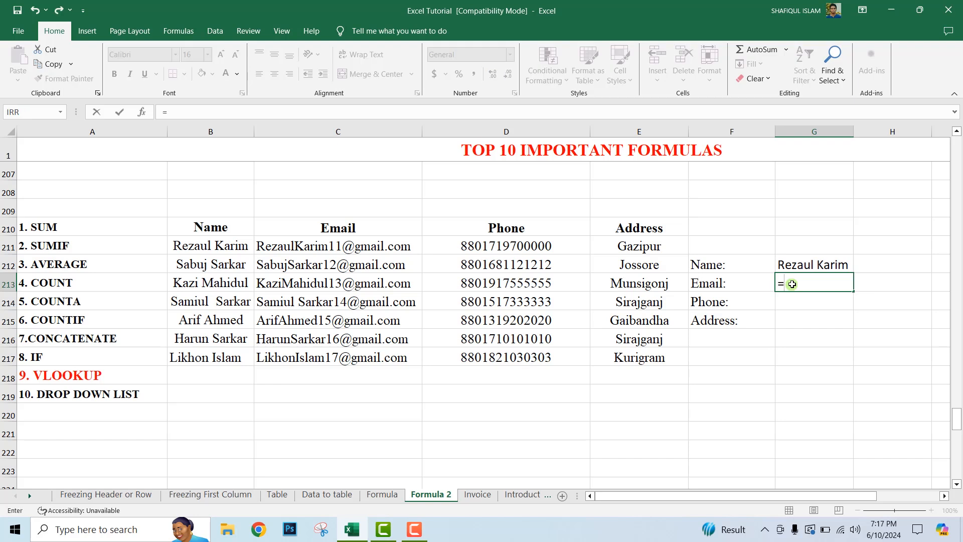
text(VL)
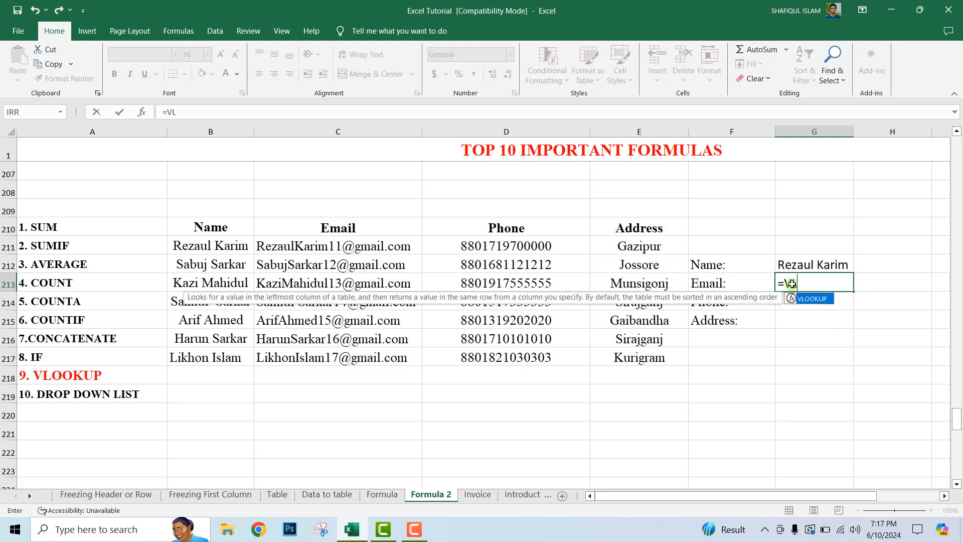
double_click(813, 299)
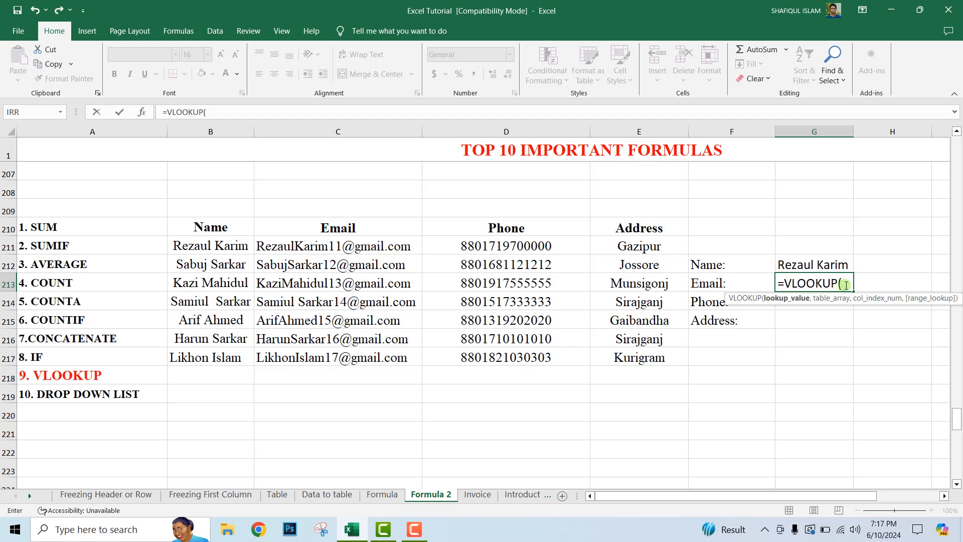
click(817, 266)
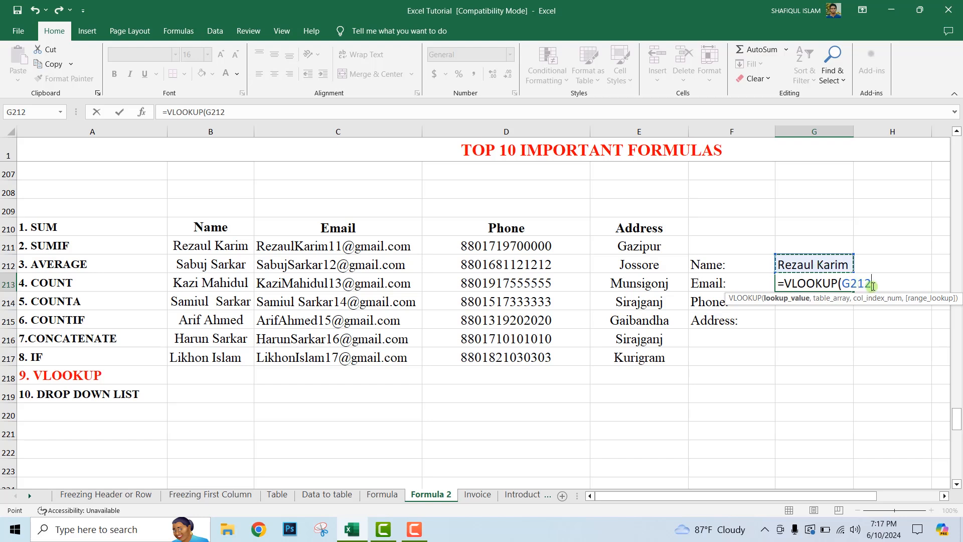
text(,)
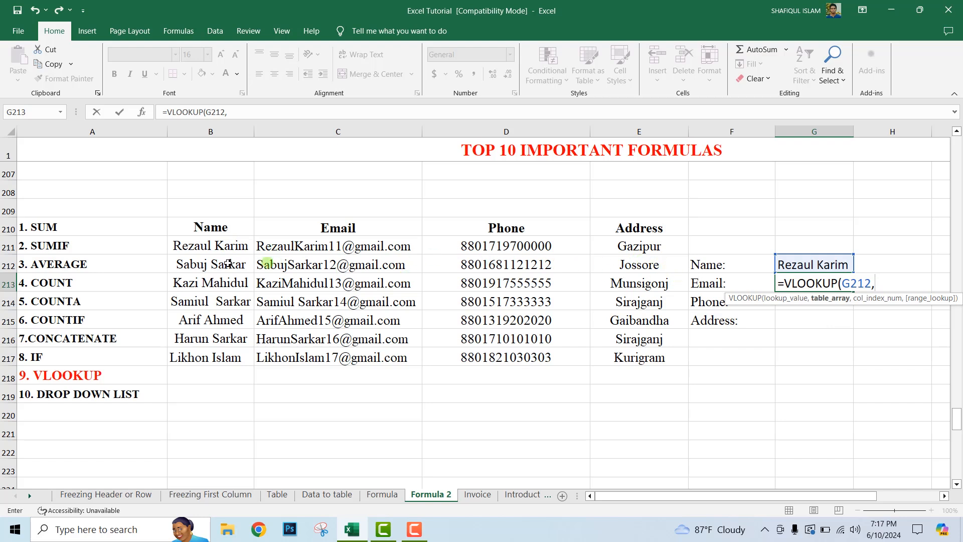
drag(188, 245, 639, 357)
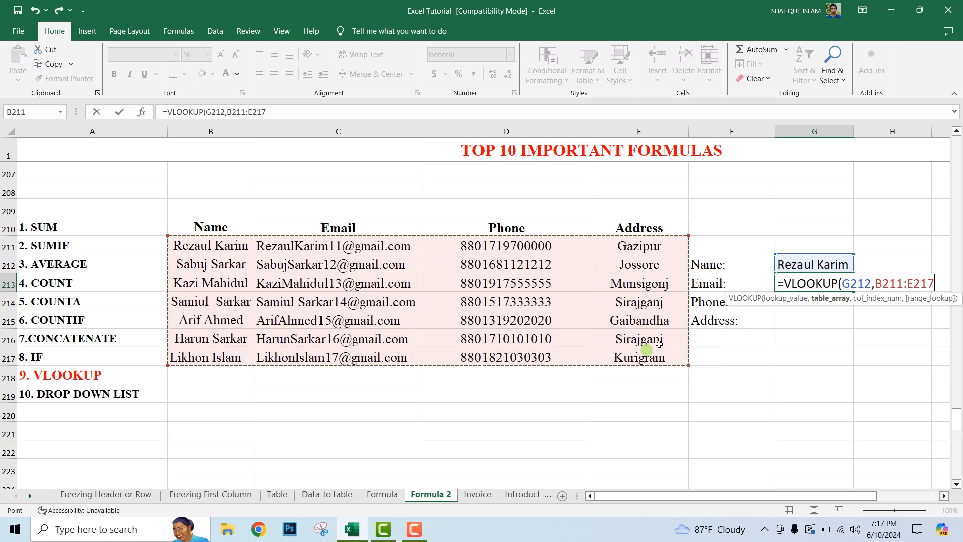
text(,)
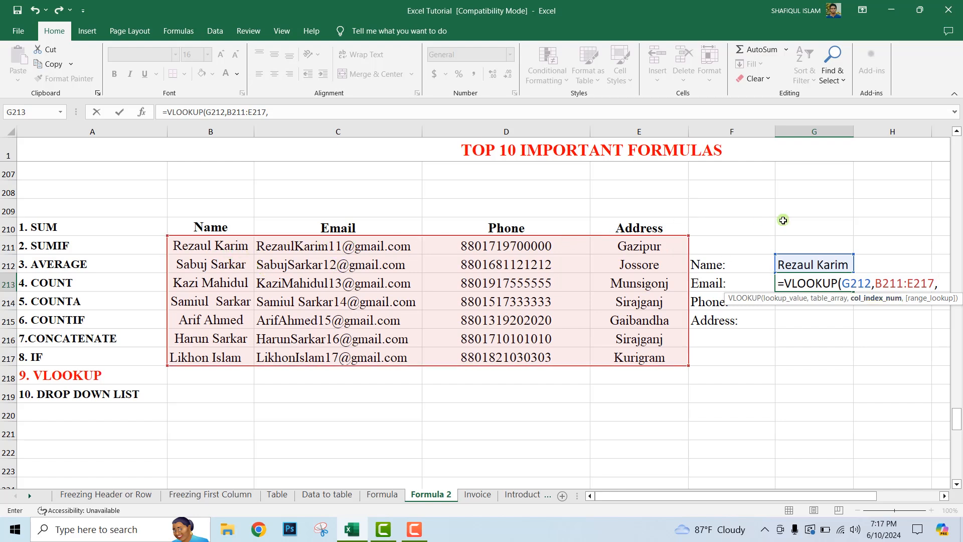
text(2,)
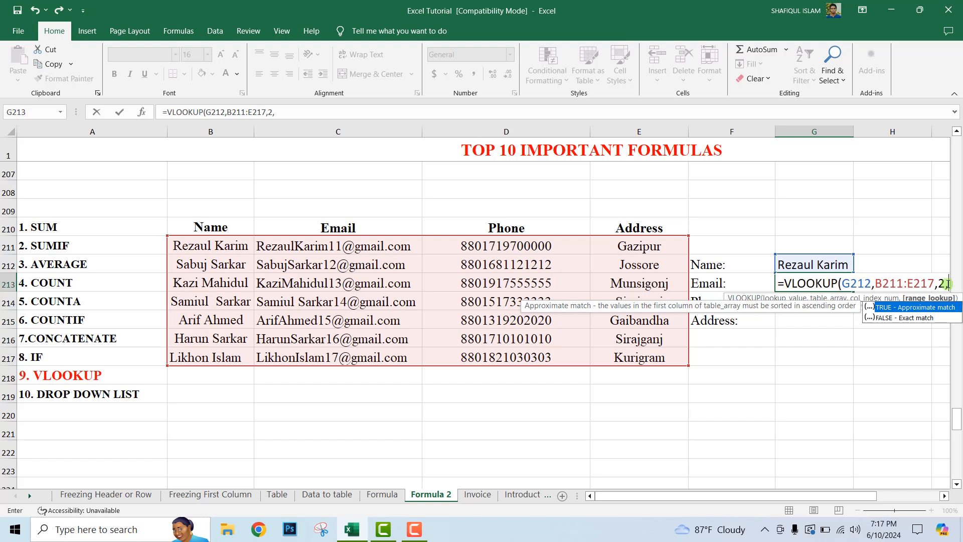
text(0)
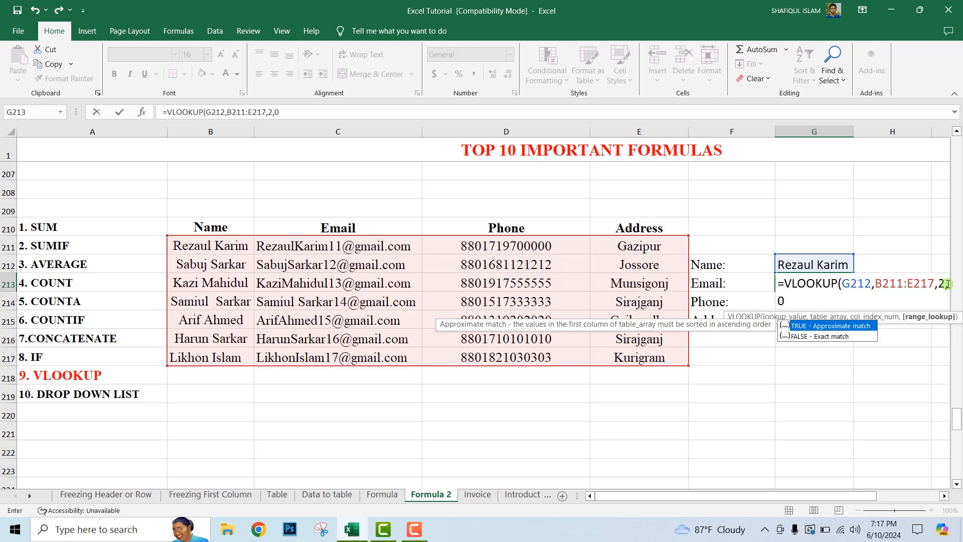
text())
key(Return)
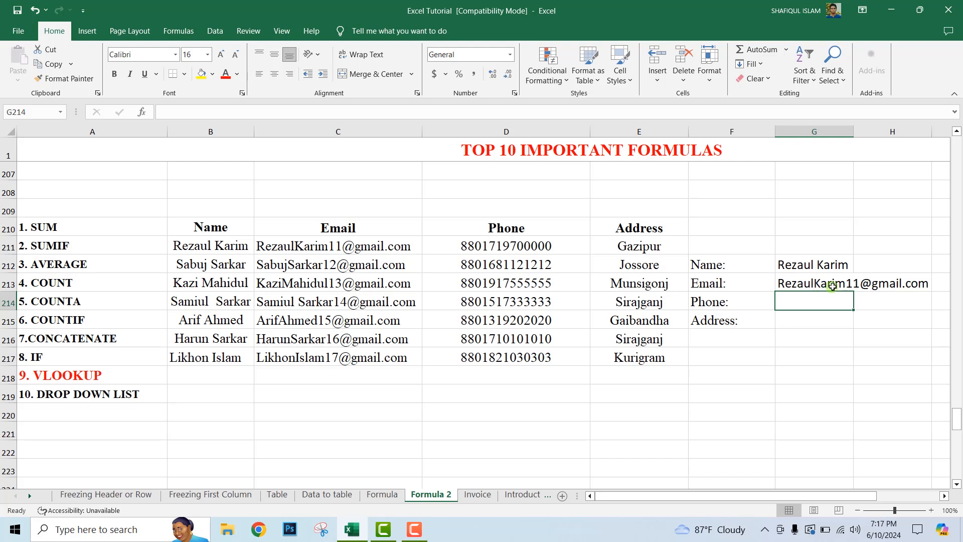
Step: Replace the lookup name in G212 with the name listed in B212 to test the email lookup
double_click(811, 267)
key(End)
key(BackSpace)
key(BackSpace)
key(BackSpace)
key(BackSpace)
key(BackSpace)
key(BackSpace)
key(BackSpace)
key(BackSpace)
key(BackSpace)
key(BackSpace)
key(BackSpace)
key(BackSpace)
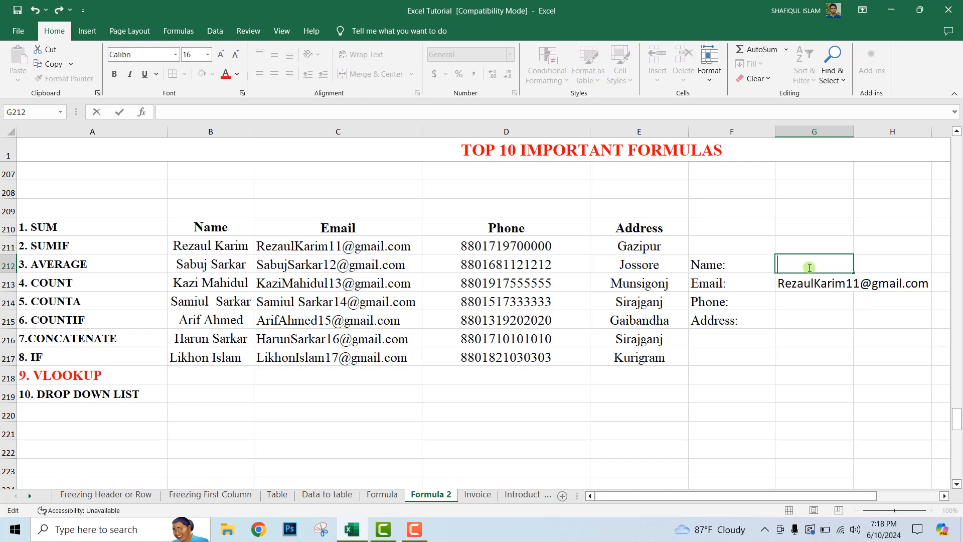
text(s)
key(BackSpace)
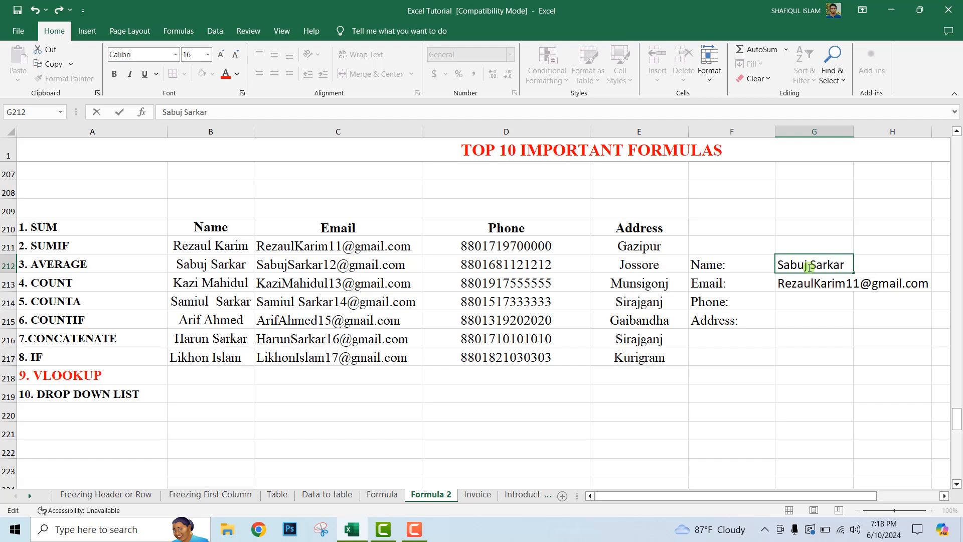
key(Return)
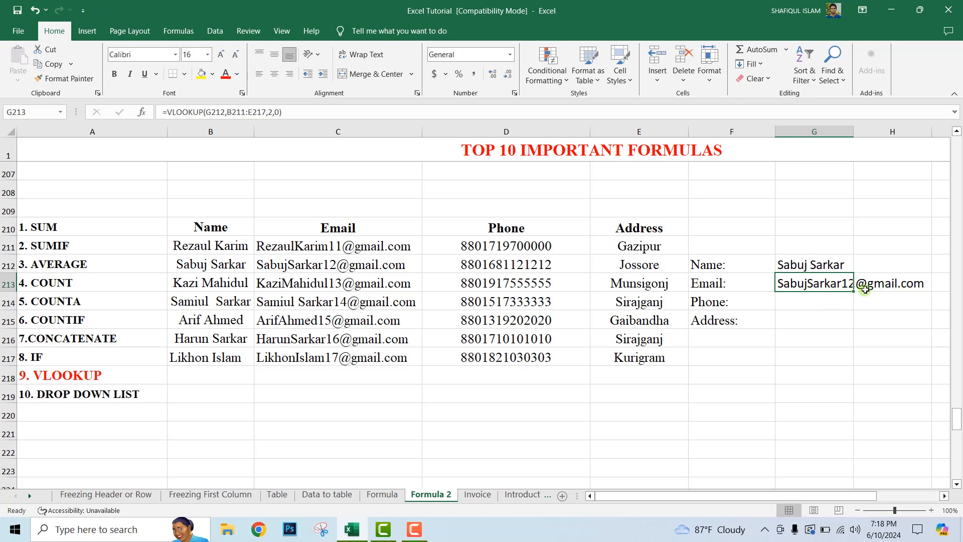
Step: Replace the lookup name in G212 with the name listed in B215
click(841, 265)
double_click(841, 265)
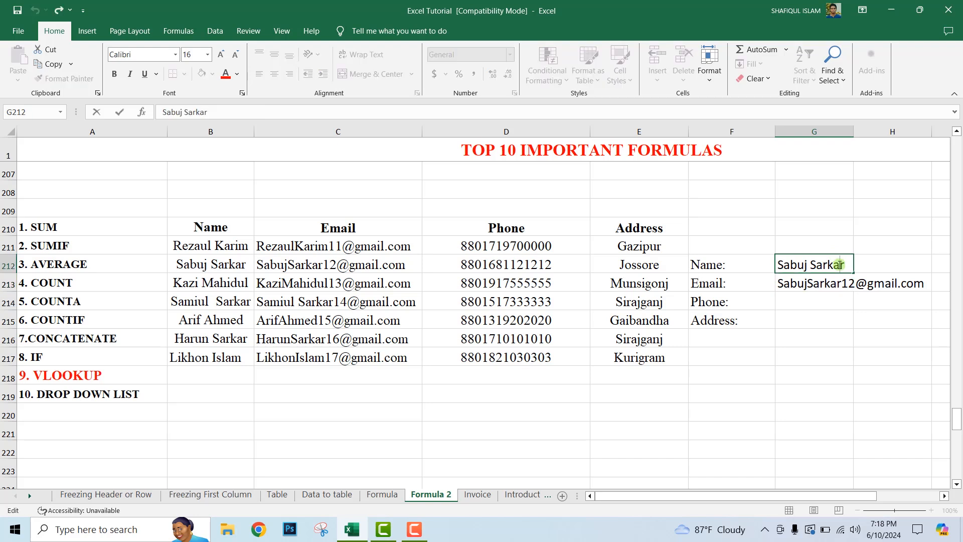
key(BackSpace)
key(BackSpace)
key(BackSpace)
key(BackSpace)
key(BackSpace)
key(BackSpace)
key(BackSpace)
key(BackSpace)
key(BackSpace)
key(BackSpace)
key(BackSpace)
key(BackSpace)
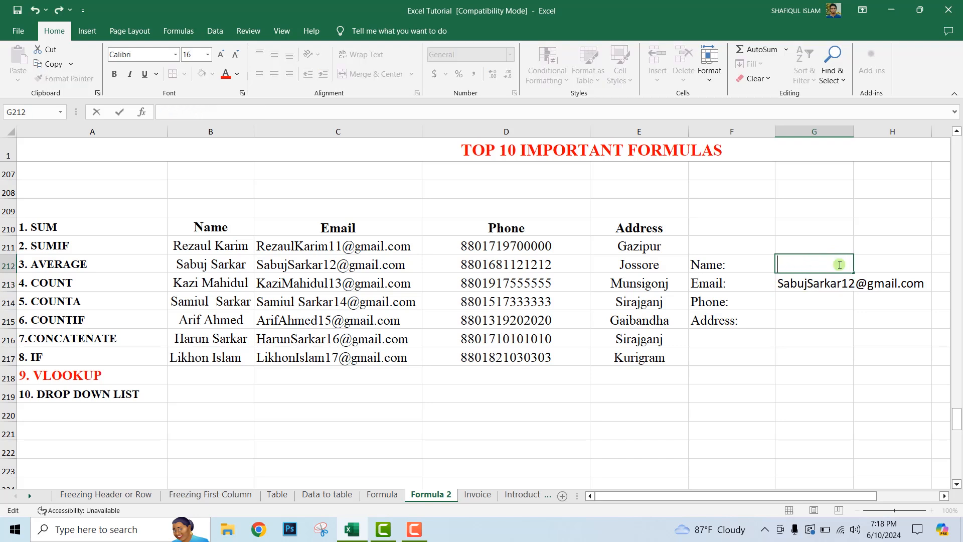
key(ctrl+Return)
key(Return)
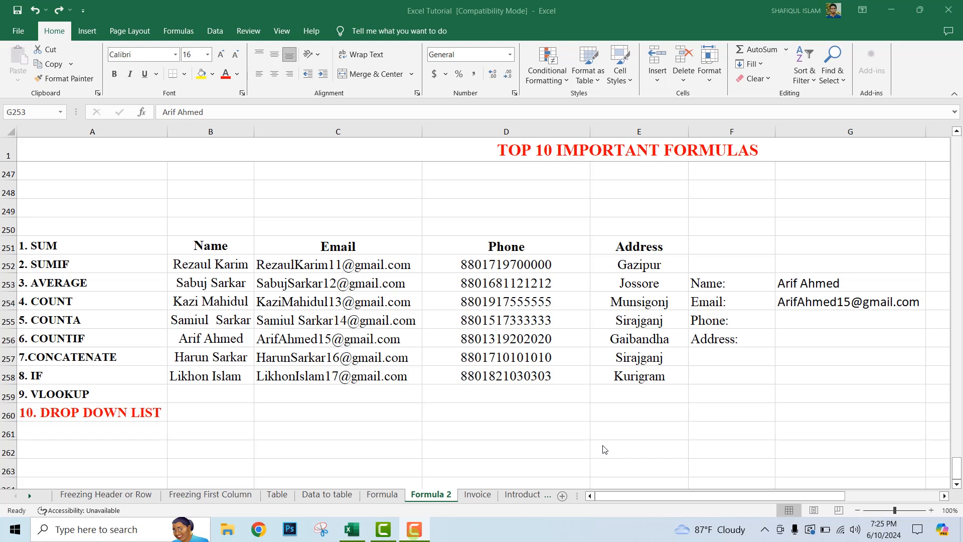
Step: Add a List data validation to cell G253 with the source =$B$252:$B$258
click(850, 281)
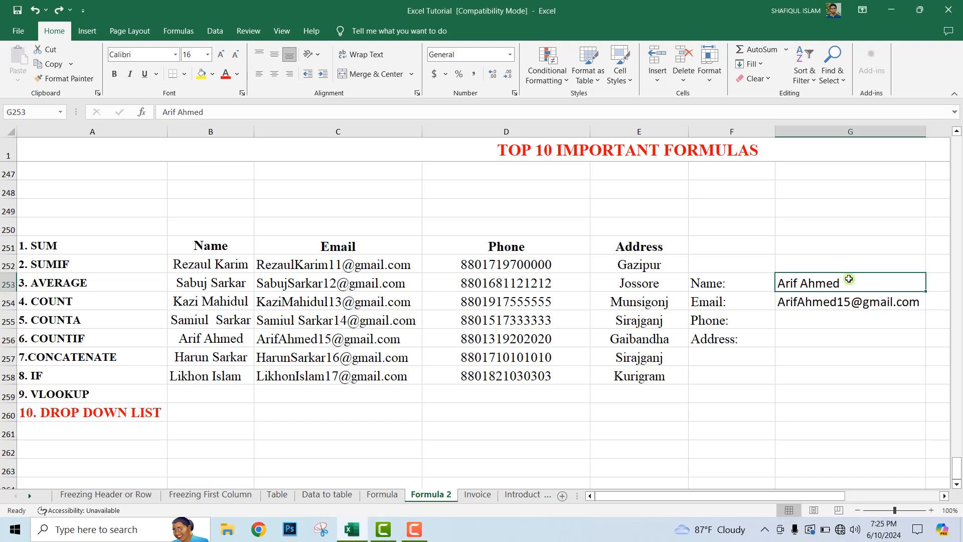
click(213, 31)
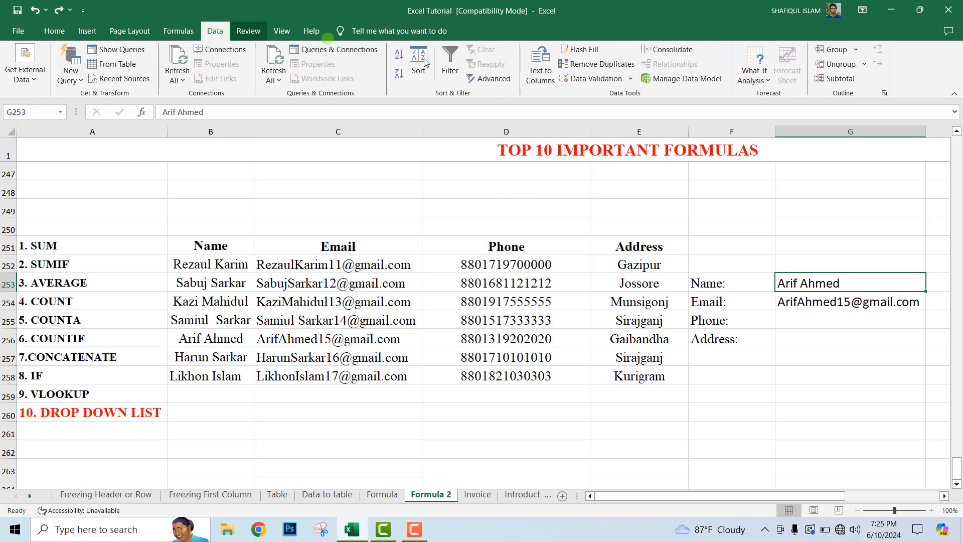
click(595, 80)
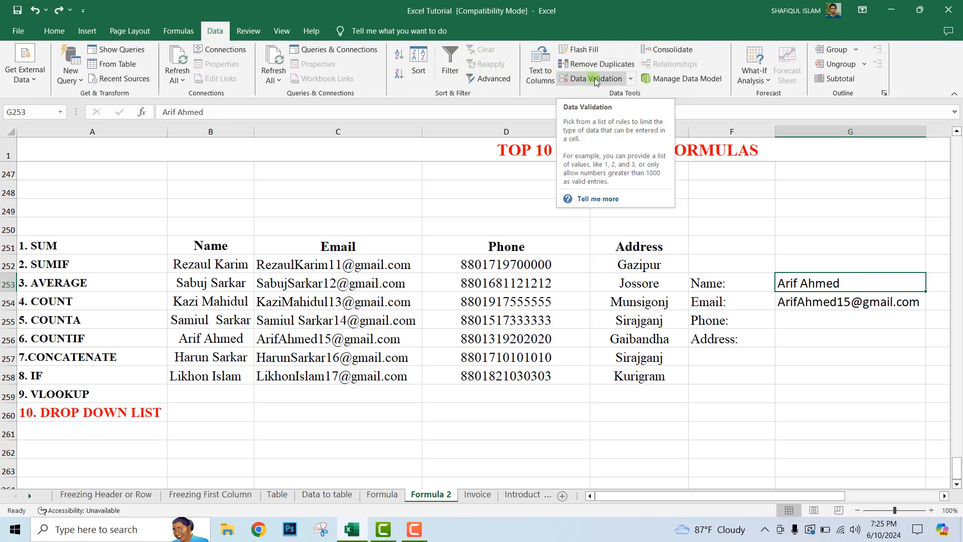
click(595, 78)
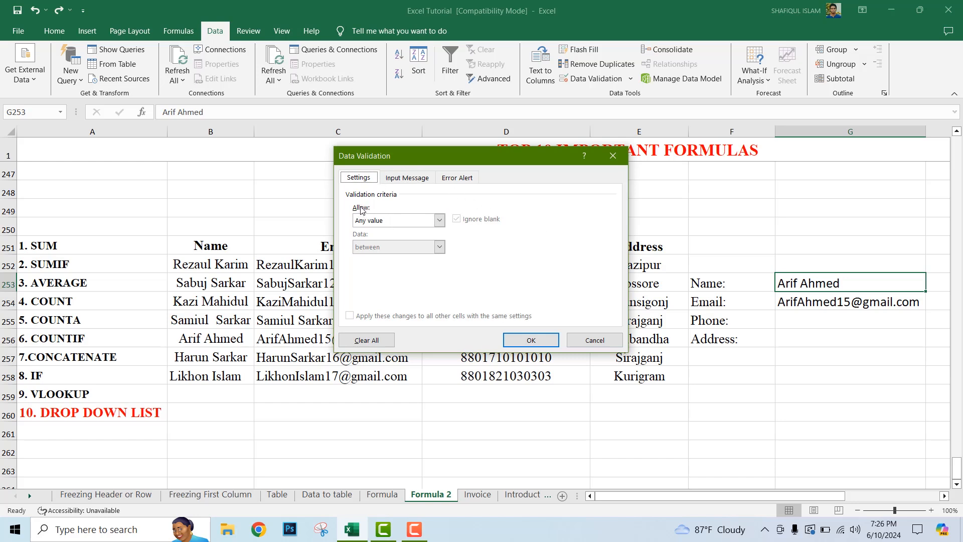
click(439, 220)
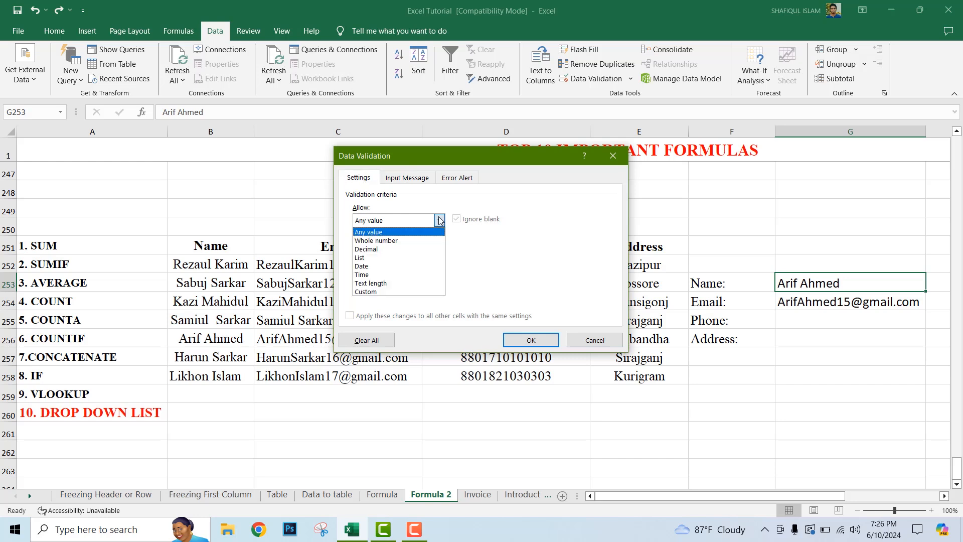
click(374, 258)
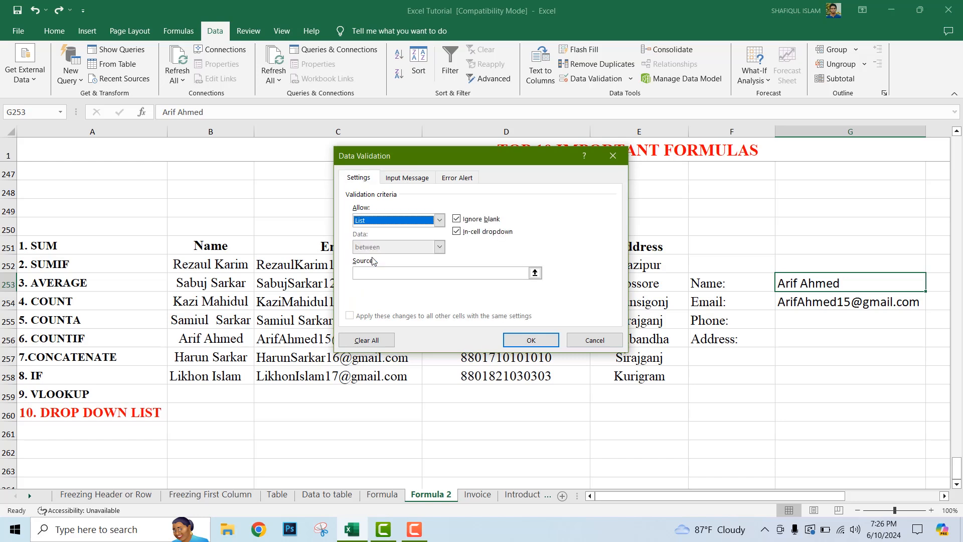
click(405, 273)
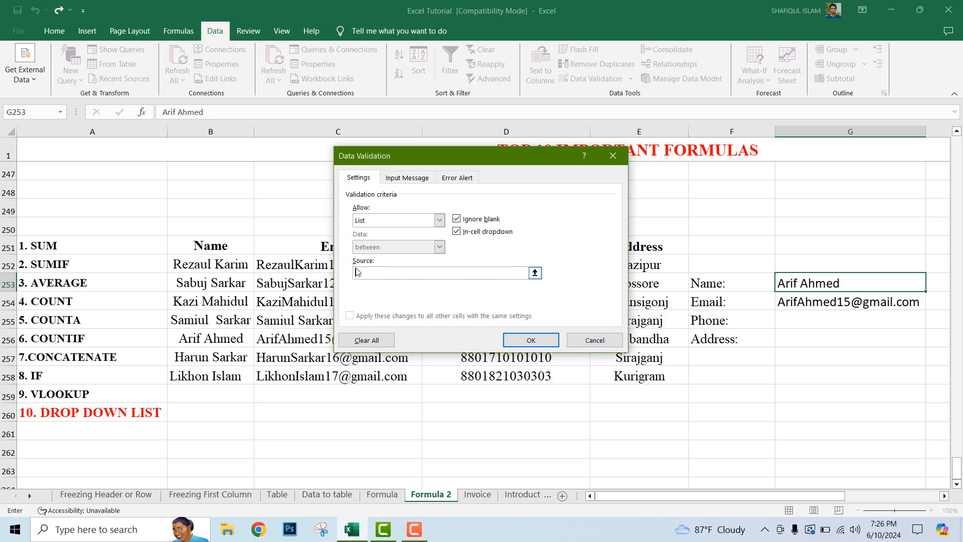
drag(221, 265, 232, 370)
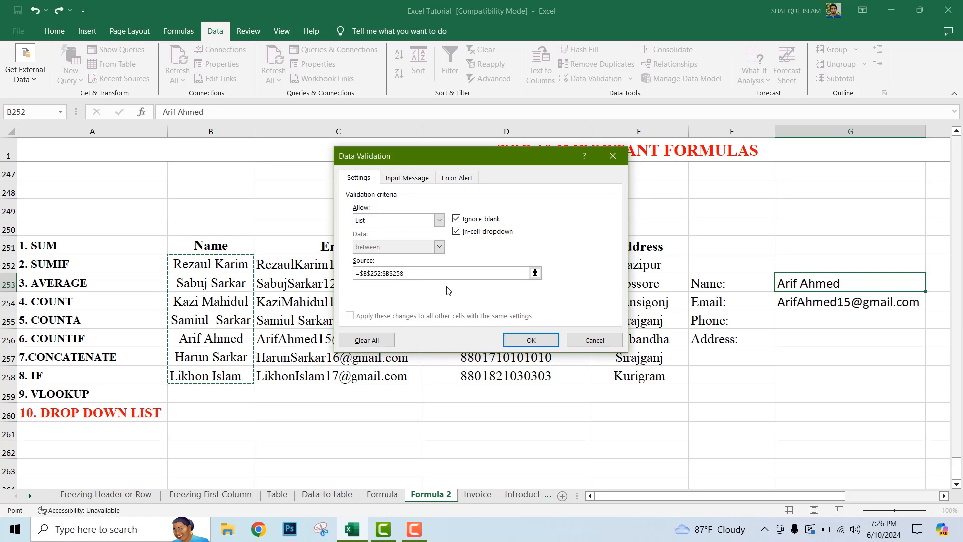
click(531, 340)
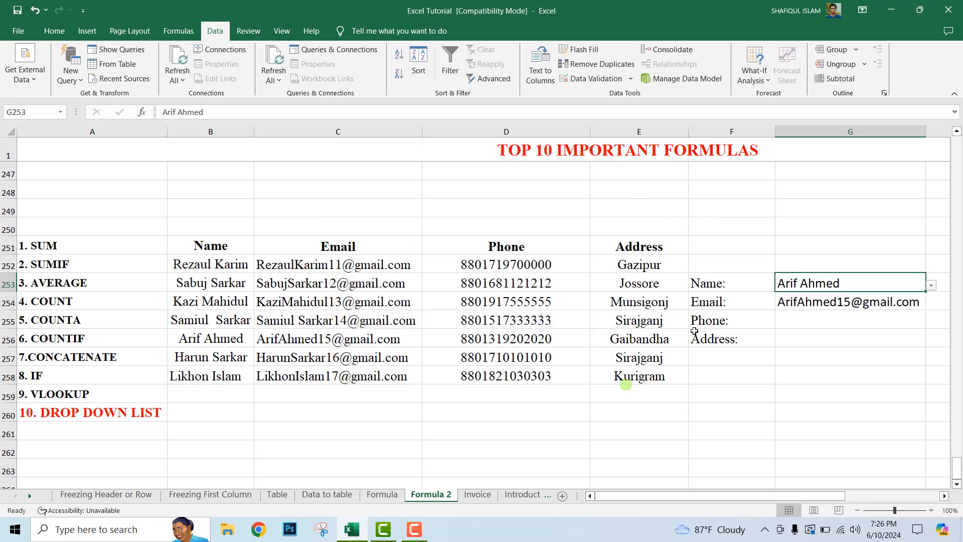
Step: Test the drop-down list in G253 by choosing the name from B253 and replacing it with the name from B255
click(932, 287)
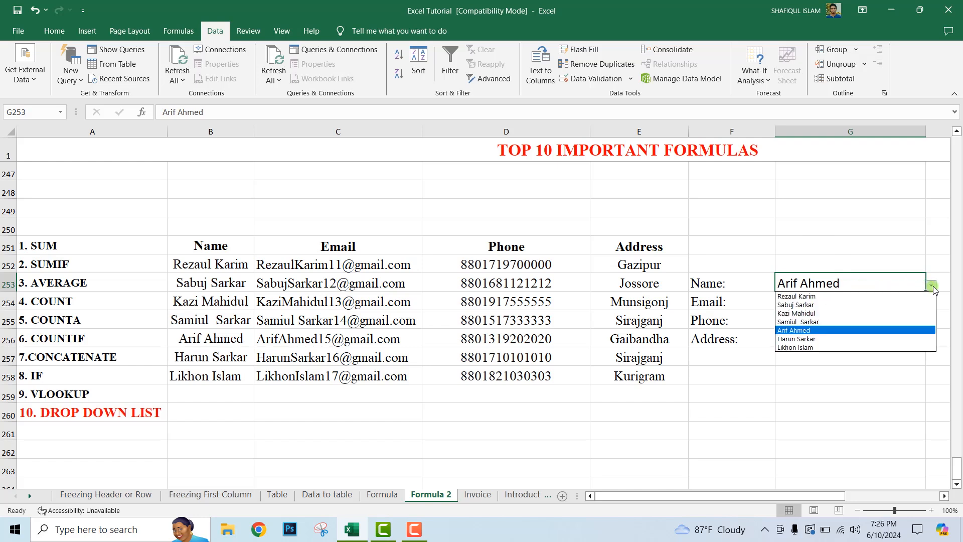
click(843, 305)
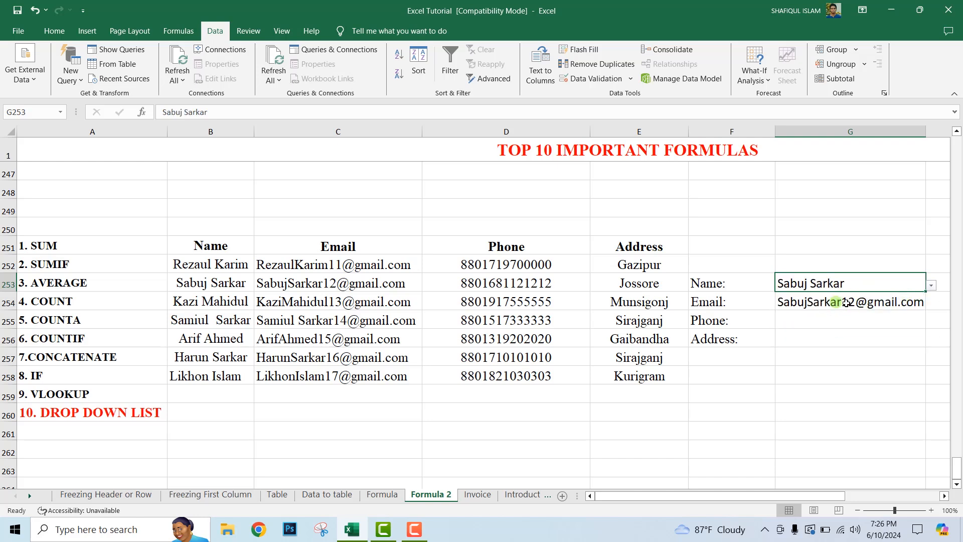
click(931, 285)
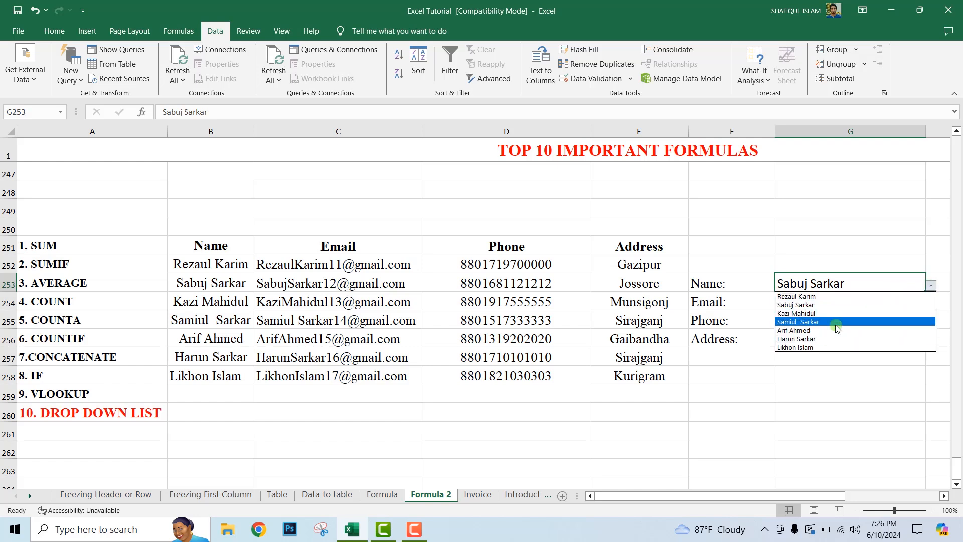
click(837, 324)
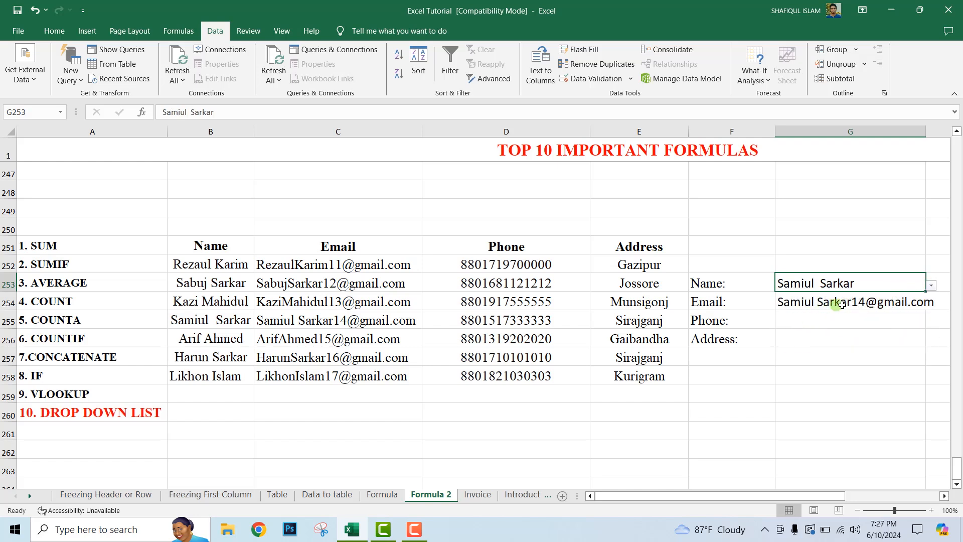